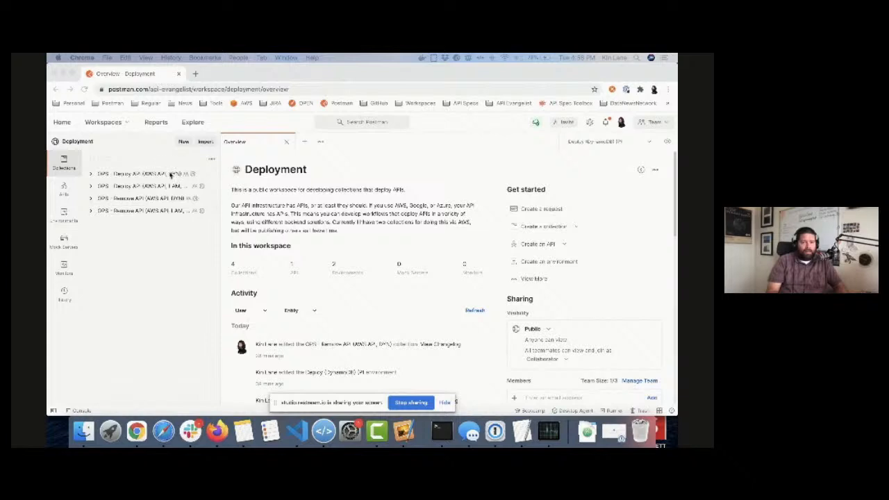
# Step: Expand the "OPS - Deploy API (AWS API, DYN)" collection, widen its request list, and select the Deploy (DynamoDB) environment
pyautogui.click(91, 175)
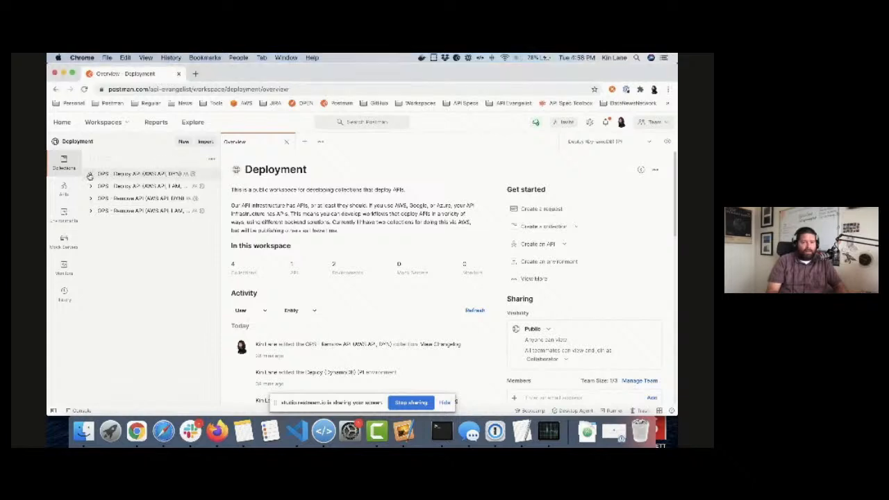
pyautogui.click(90, 175)
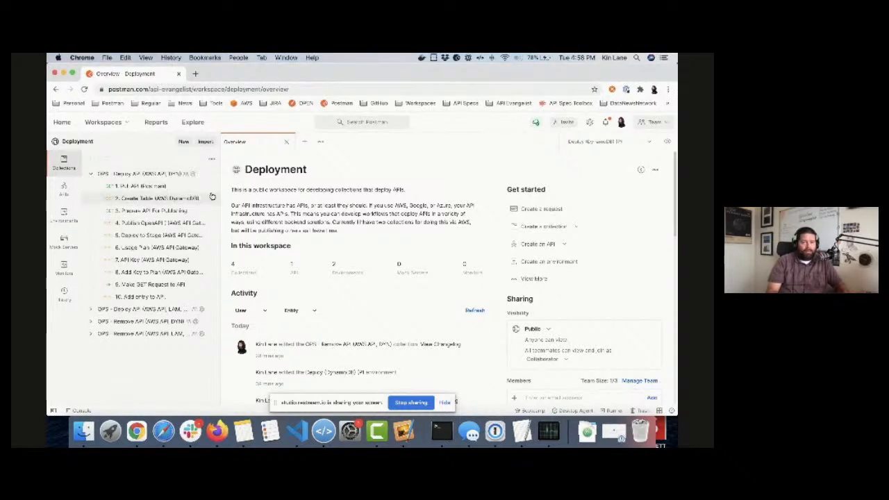
pyautogui.moveTo(218, 191); pyautogui.dragTo(253, 190)
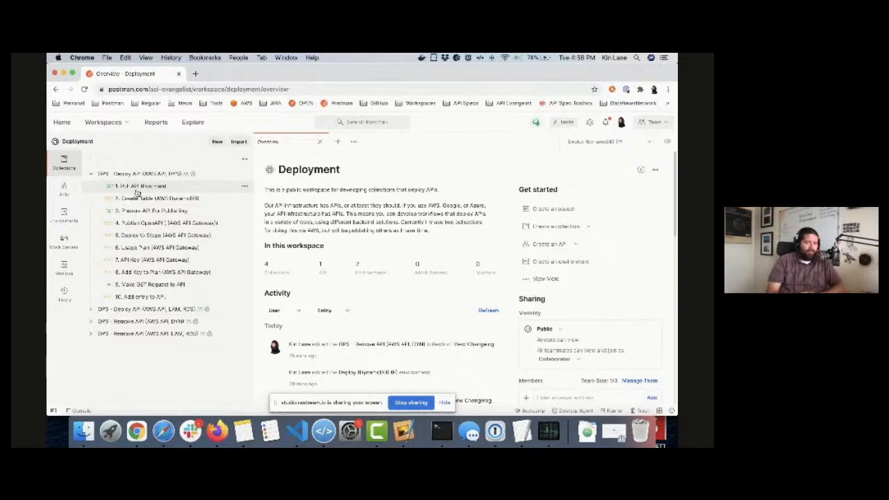
pyautogui.click(648, 144)
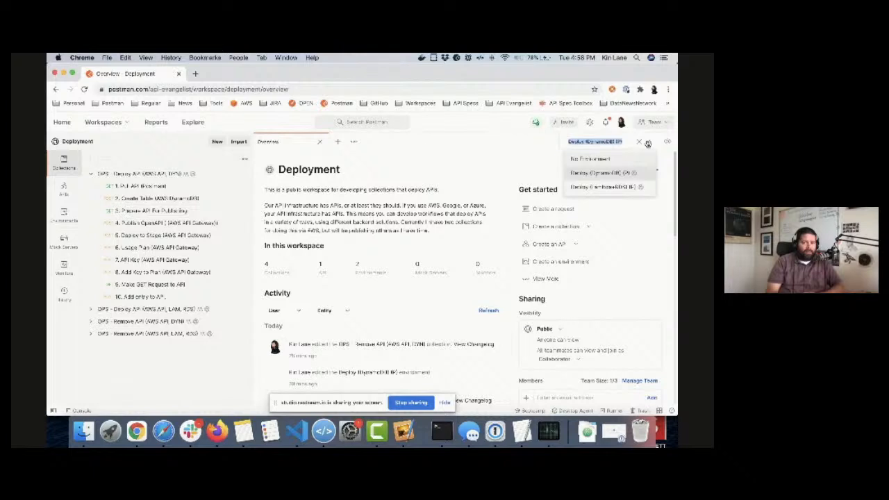
pyautogui.click(612, 176)
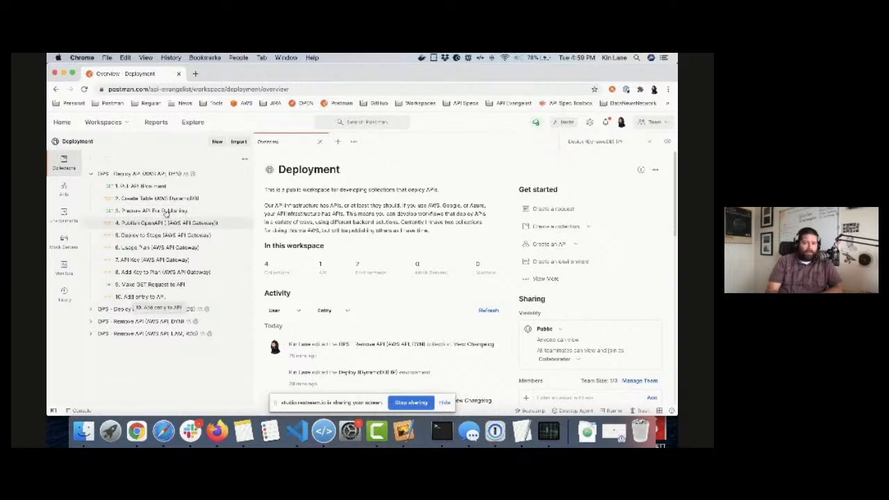
# Step: Open the "1. Pull API (Postman)" request and examine the title in the Products API's OpenAPI definition
pyautogui.click(166, 188)
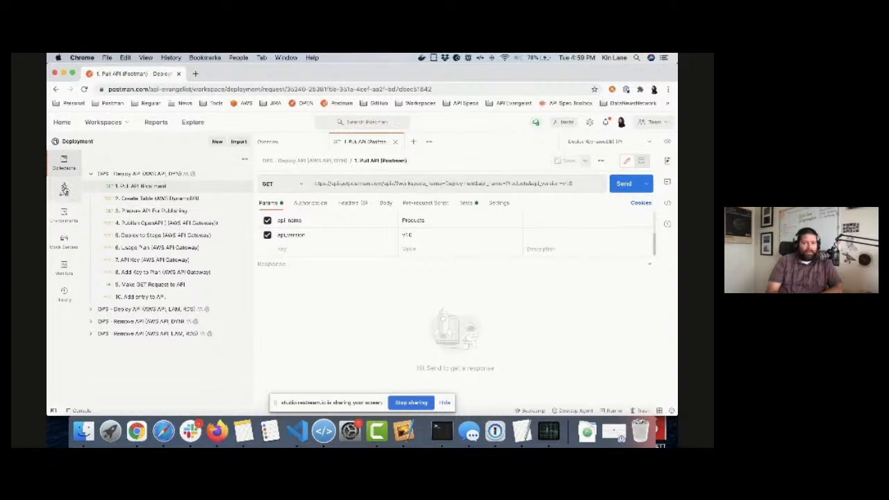
pyautogui.click(64, 188)
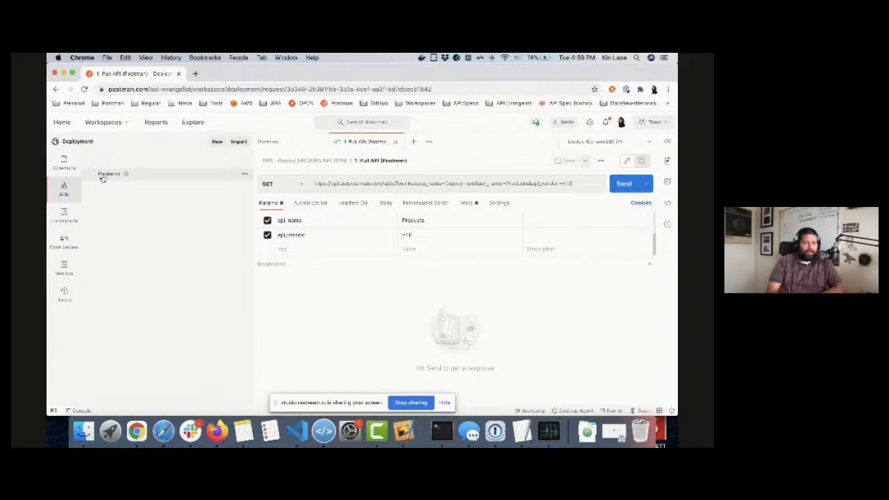
pyautogui.click(106, 174)
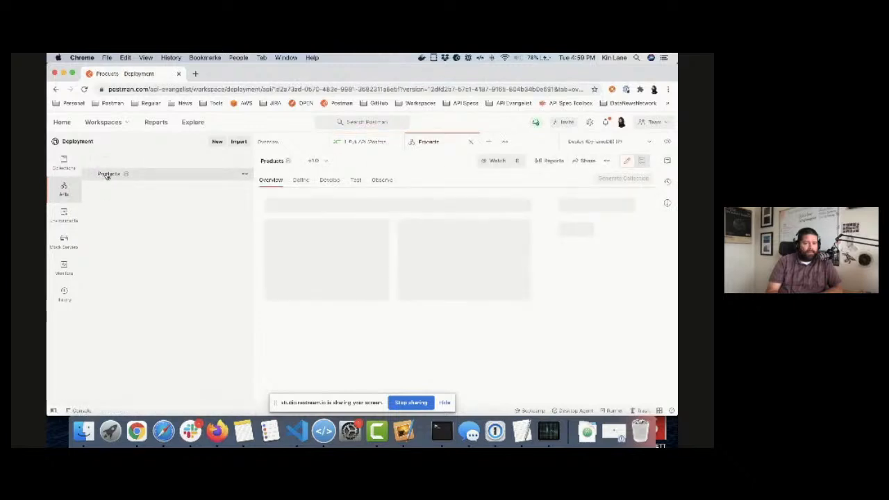
pyautogui.click(304, 184)
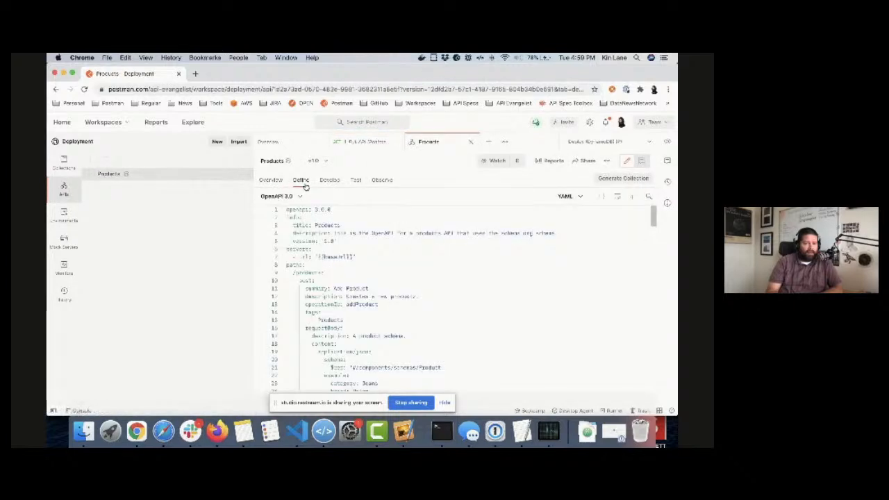
pyautogui.doubleClick(330, 226)
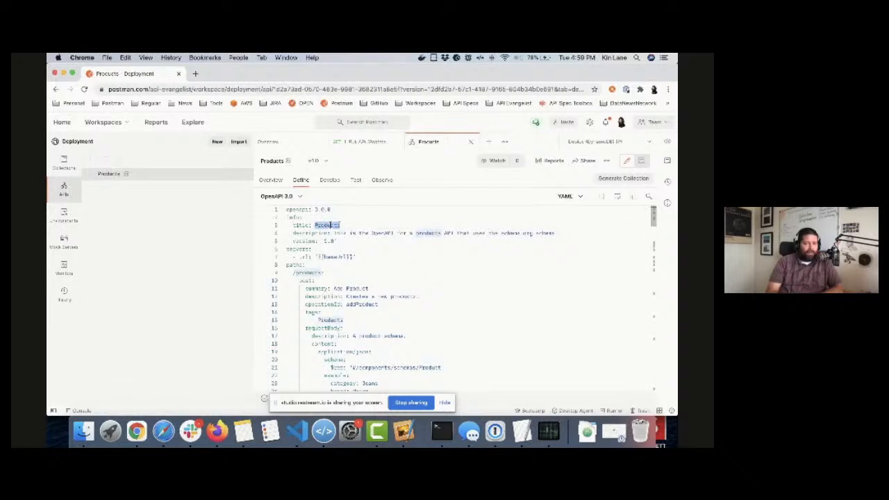
# Step: Compare the Pull API request's workspace_name, api_name and api_version parameters with the Products API and its available versions
pyautogui.click(349, 142)
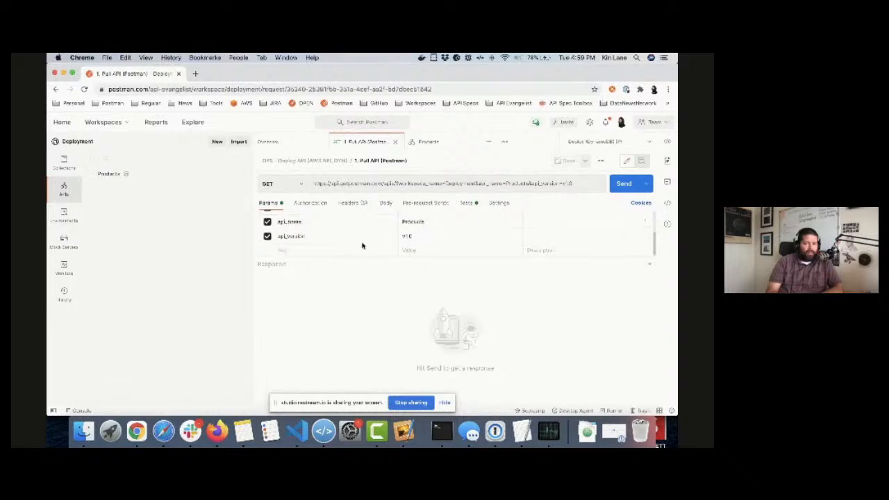
pyautogui.scroll(2, 361, 240)
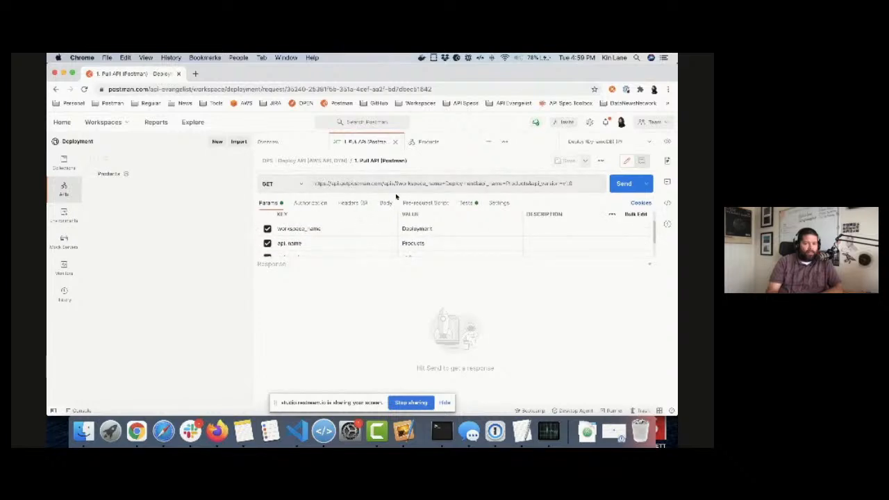
pyautogui.scroll(-1, 379, 243)
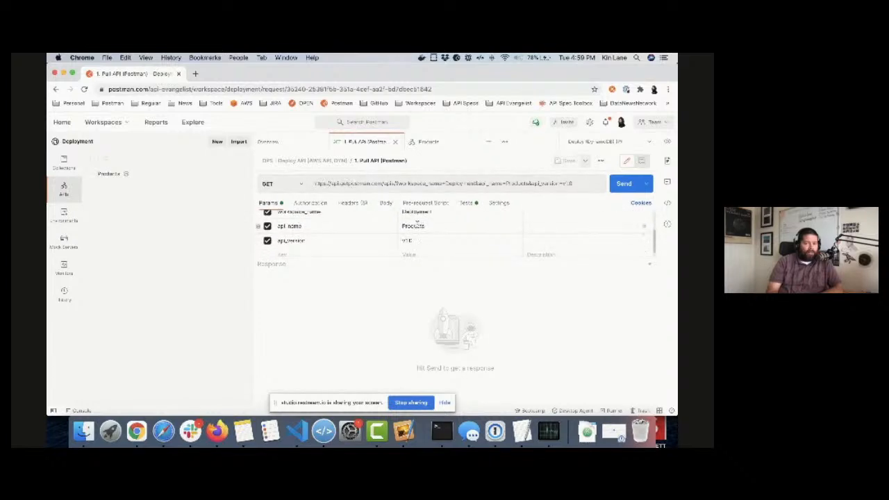
pyautogui.doubleClick(416, 225)
pyautogui.doubleClick(407, 240)
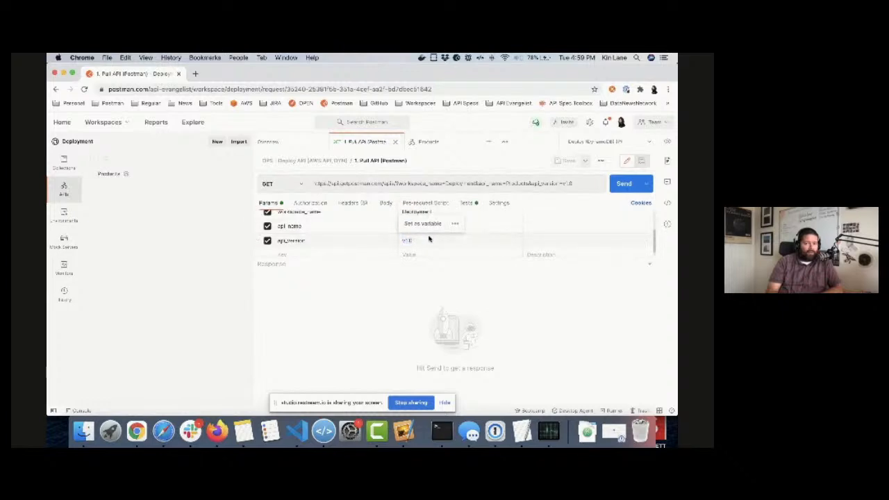
pyautogui.click(442, 142)
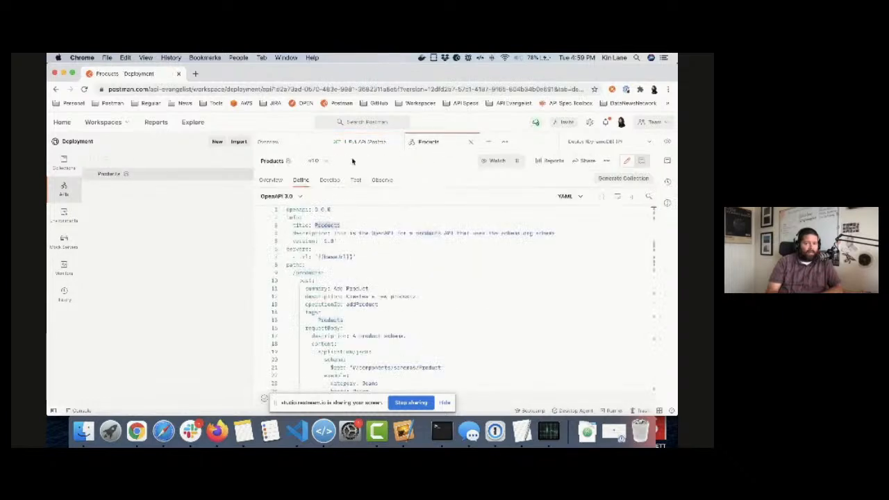
pyautogui.click(327, 162)
pyautogui.click(327, 162)
# Step: Send the "1. Pull API (Postman)" request to retrieve the Products API definition
pyautogui.click(362, 144)
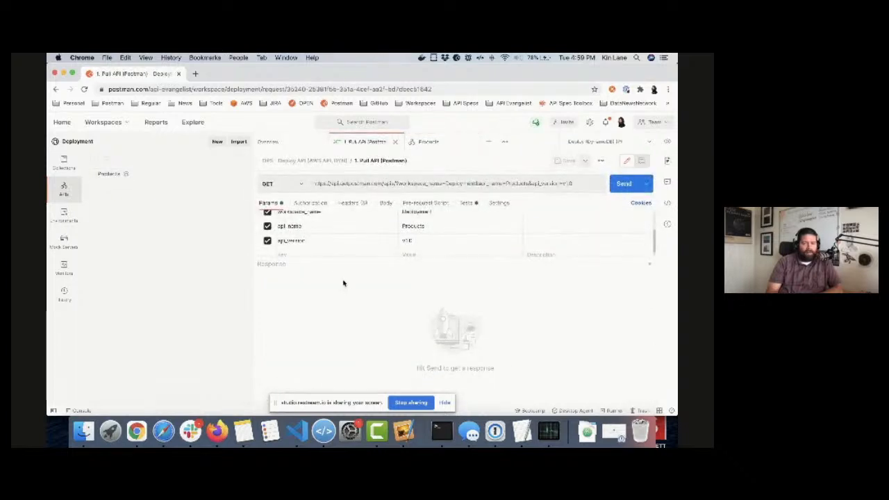
pyautogui.click(623, 184)
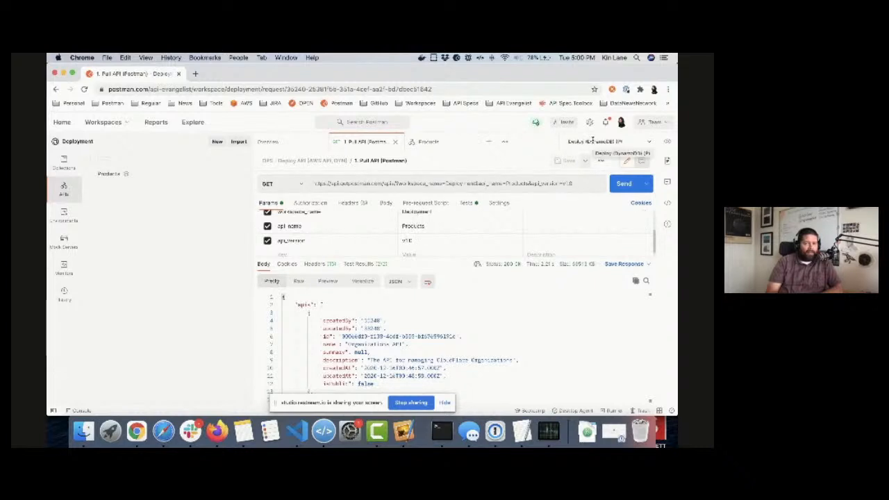
# Step: Send the collection's "2. Create Table (AWS DynamoDB)" request, followed by "3. Prepare API For Publishing"
pyautogui.click(77, 162)
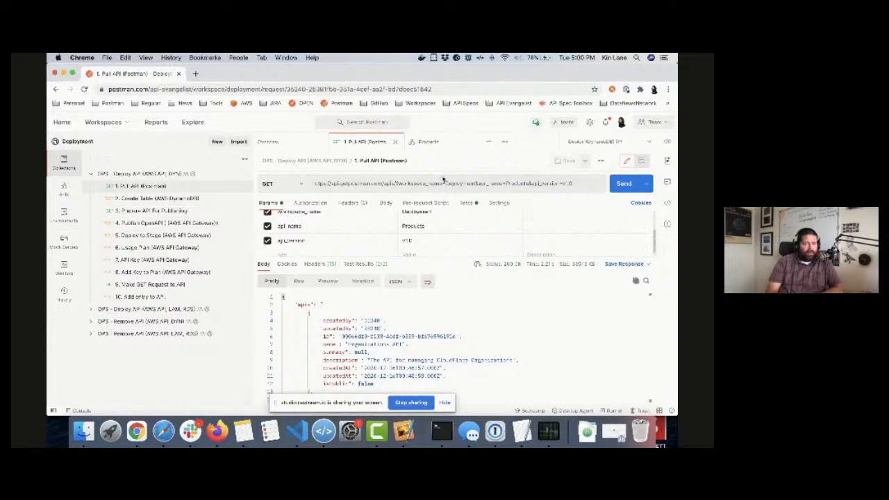
pyautogui.click(163, 199)
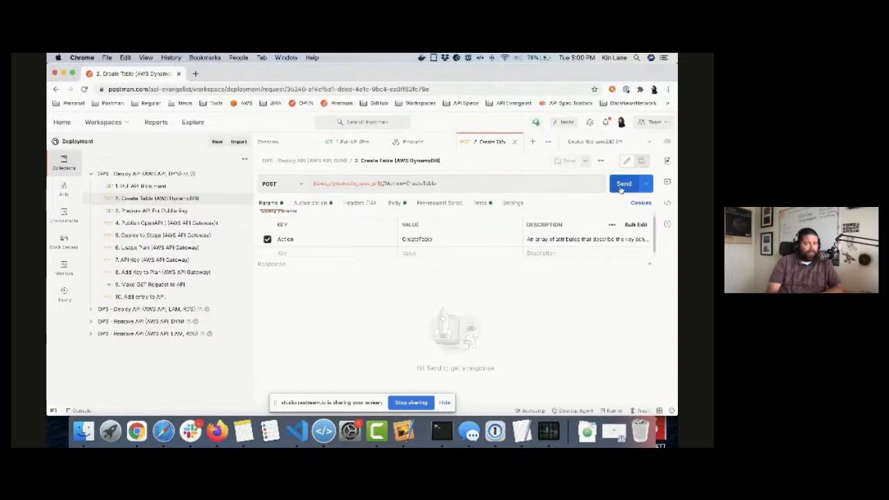
pyautogui.click(621, 184)
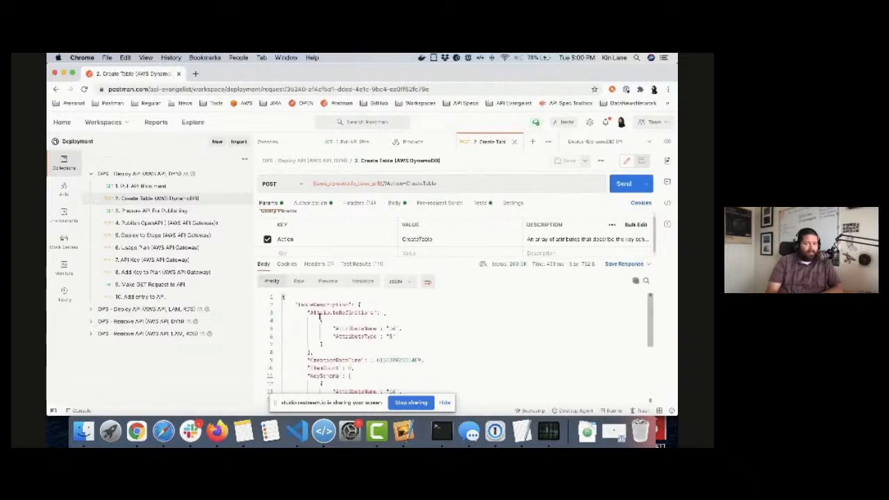
pyautogui.click(148, 212)
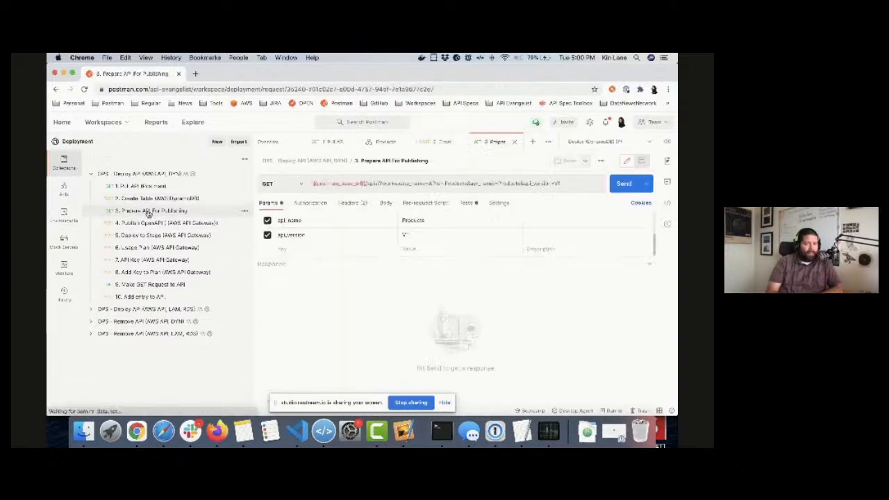
pyautogui.click(620, 186)
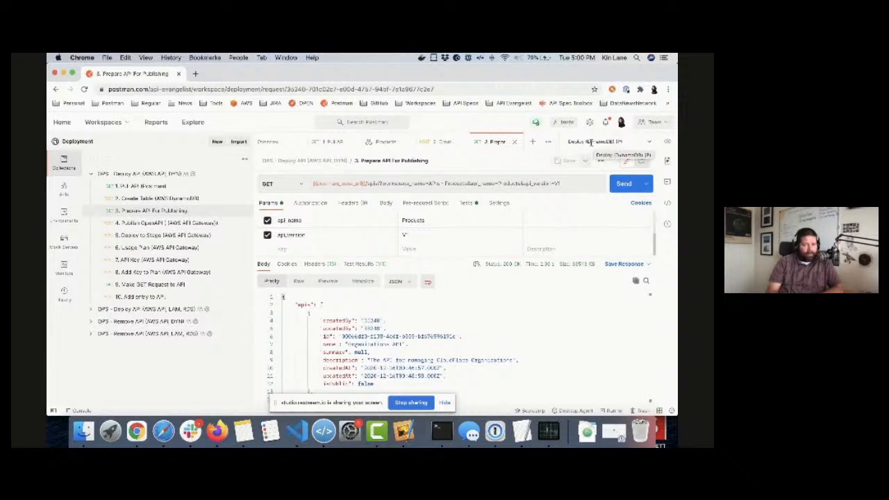
# Step: Publish the OpenAPI definition to AWS API Gateway with request 4 and deploy it to a stage with request 5
pyautogui.click(171, 224)
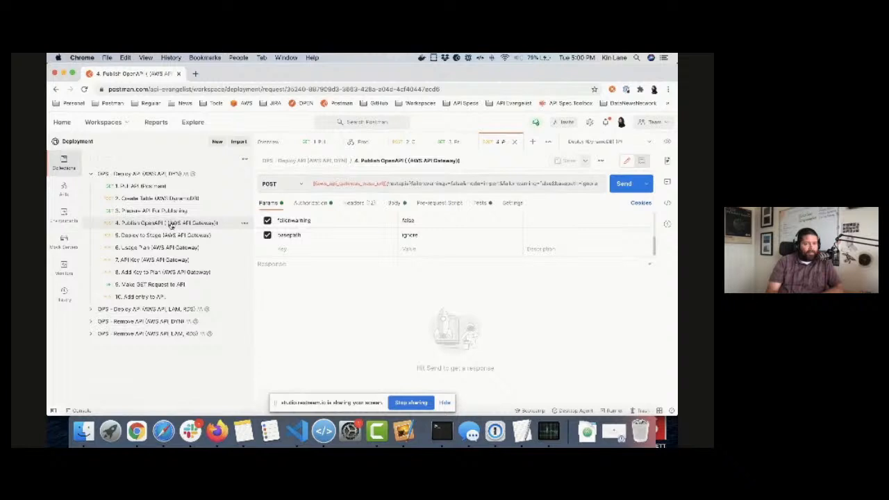
pyautogui.click(623, 182)
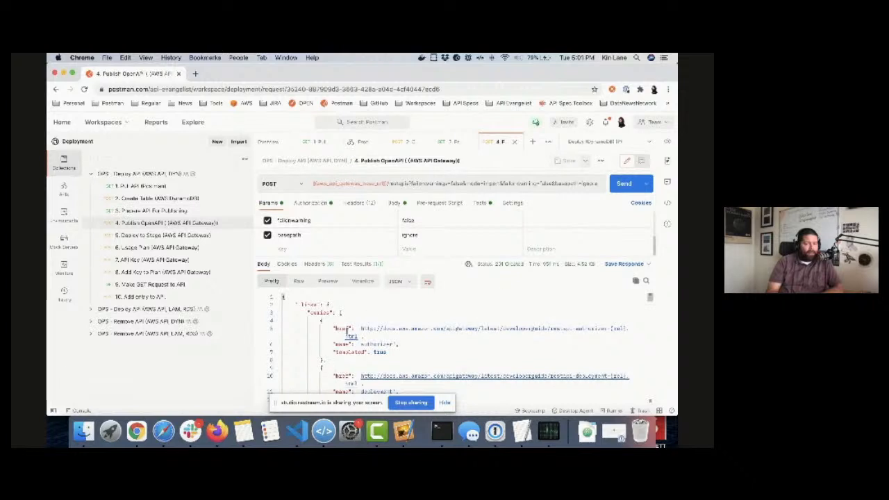
pyautogui.click(185, 236)
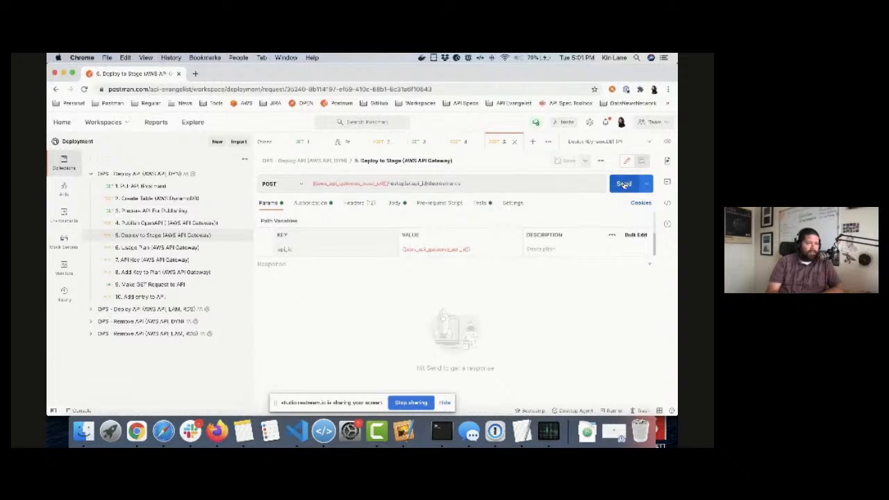
pyautogui.click(624, 184)
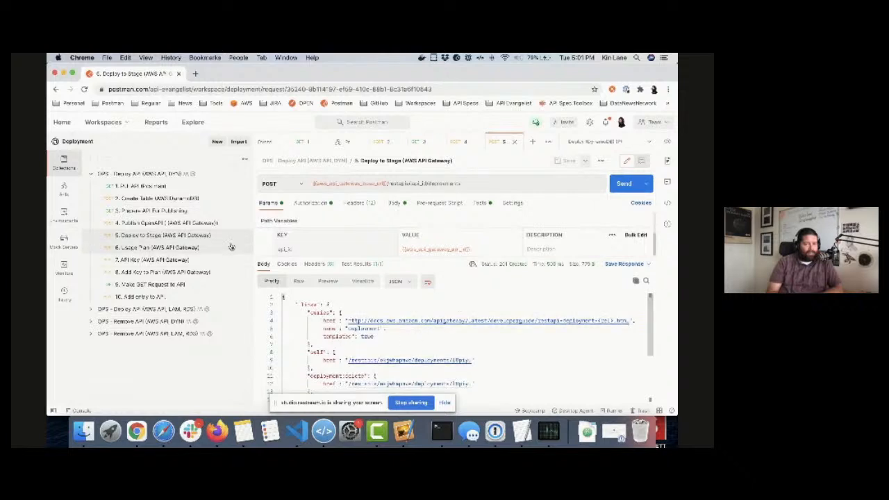
# Step: Create the API's usage plan by sending the "6. Usage Plan (AWS API Gateway)" request
pyautogui.click(179, 248)
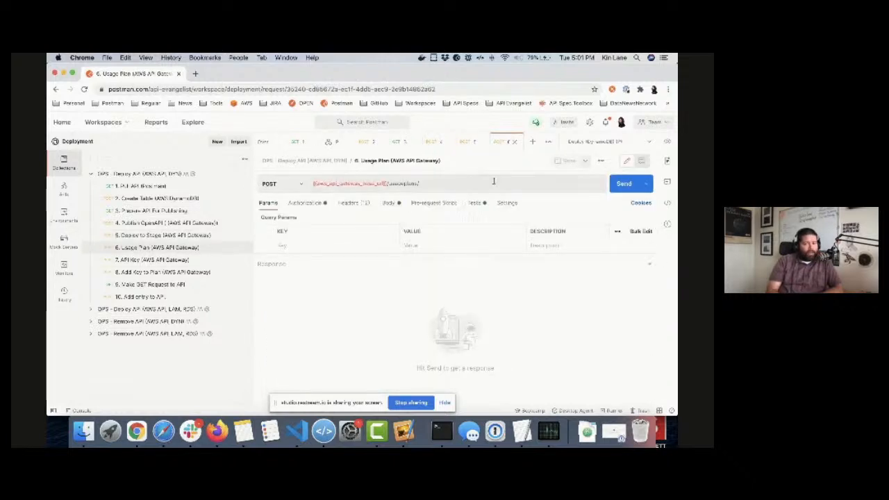
pyautogui.click(622, 184)
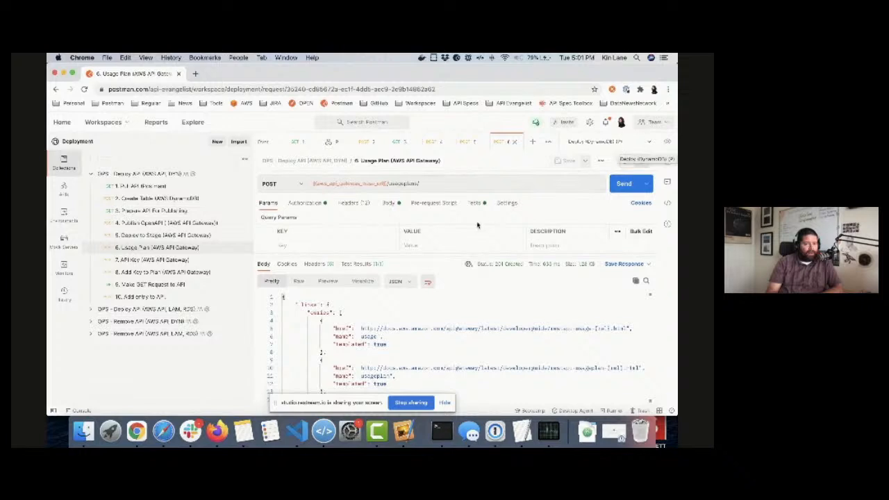
# Step: Generate an API key with the "7. API Key" request and attach it to the usage plan with "8. Add Key to Plan"
pyautogui.click(165, 261)
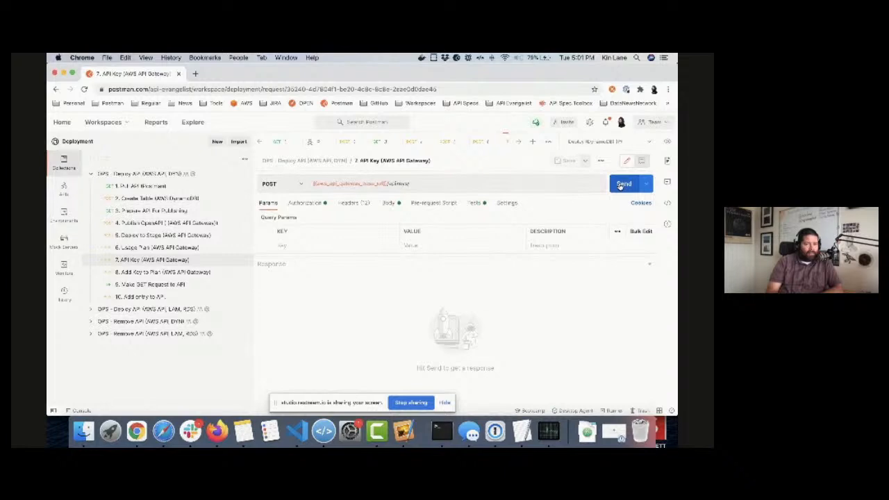
pyautogui.click(621, 184)
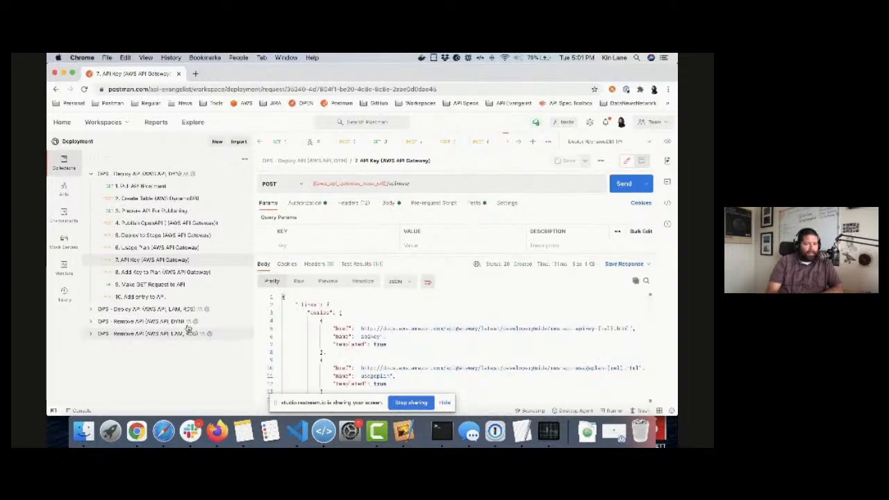
pyautogui.click(172, 273)
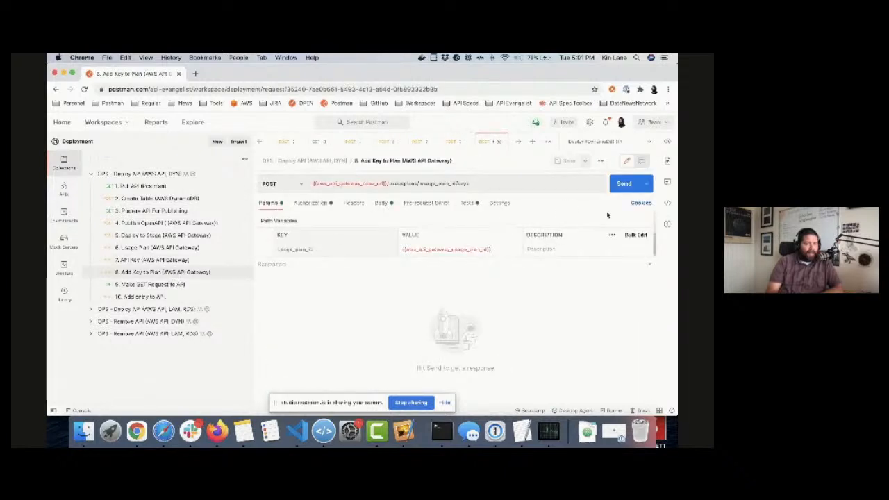
pyautogui.click(618, 184)
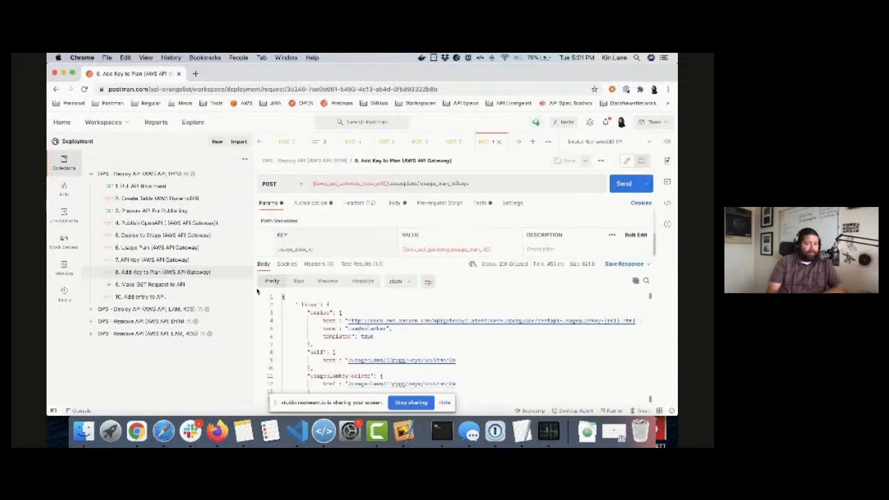
# Step: Test the deployed API by sending the "9. Make GET Request to API" request twice
pyautogui.click(161, 285)
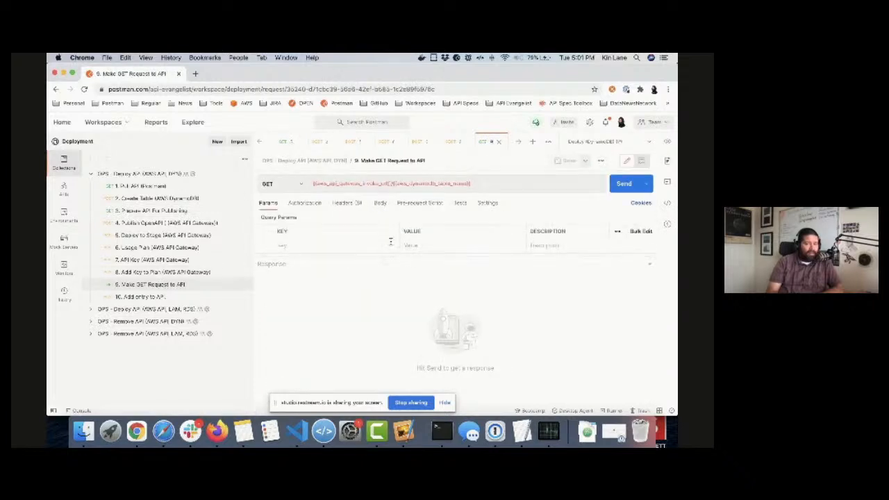
pyautogui.click(624, 185)
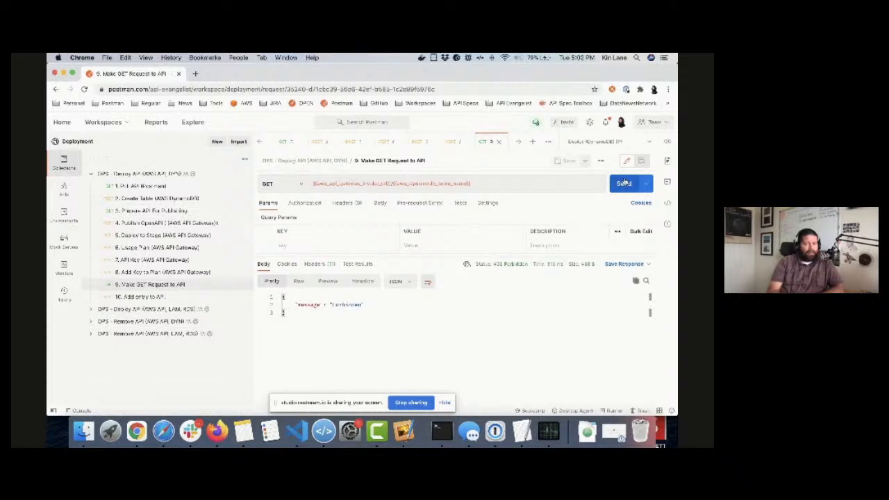
pyautogui.click(624, 183)
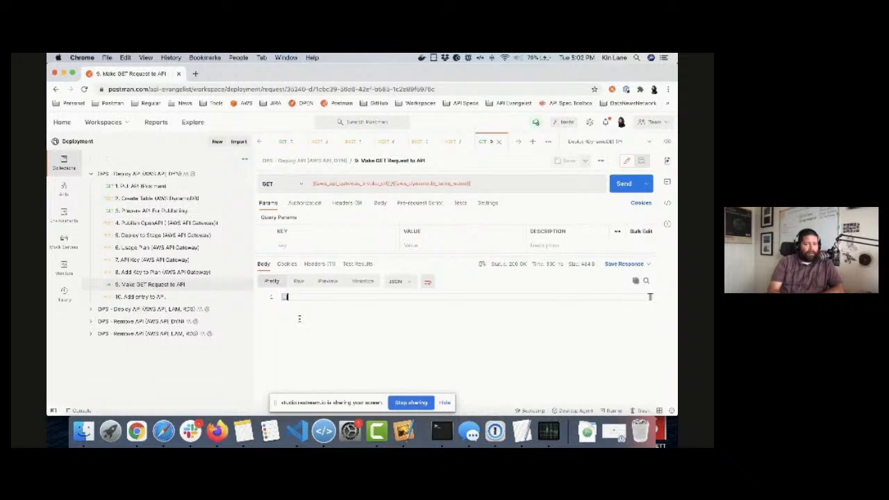
# Step: In the "10. Add entry to API" request body, set the identifier to product-one and the name to Product One, and send the request
pyautogui.click(147, 298)
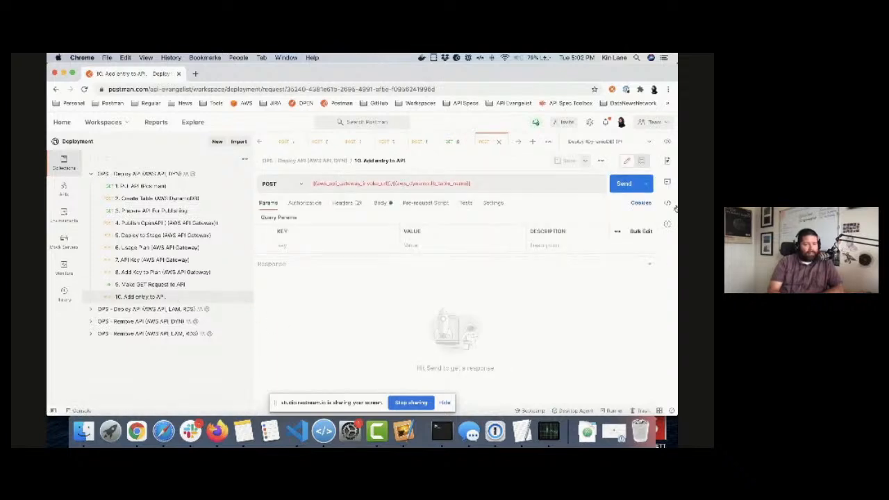
pyautogui.click(382, 203)
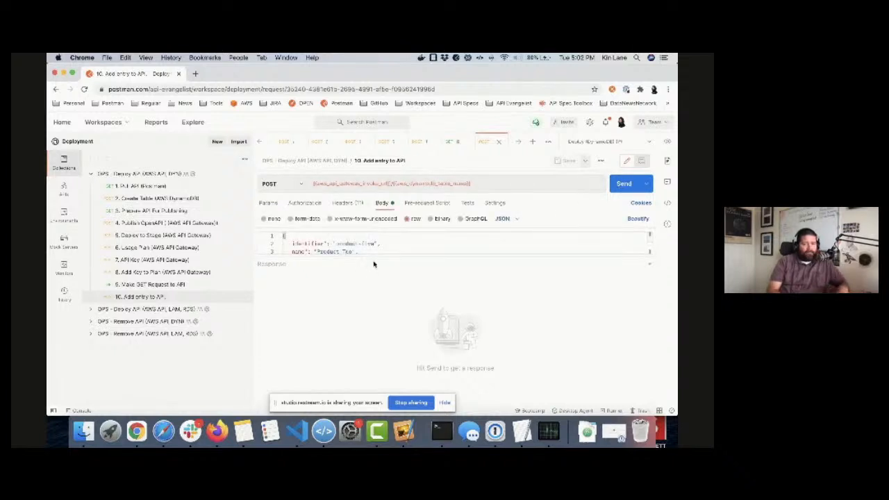
pyautogui.moveTo(373, 257); pyautogui.dragTo(367, 334)
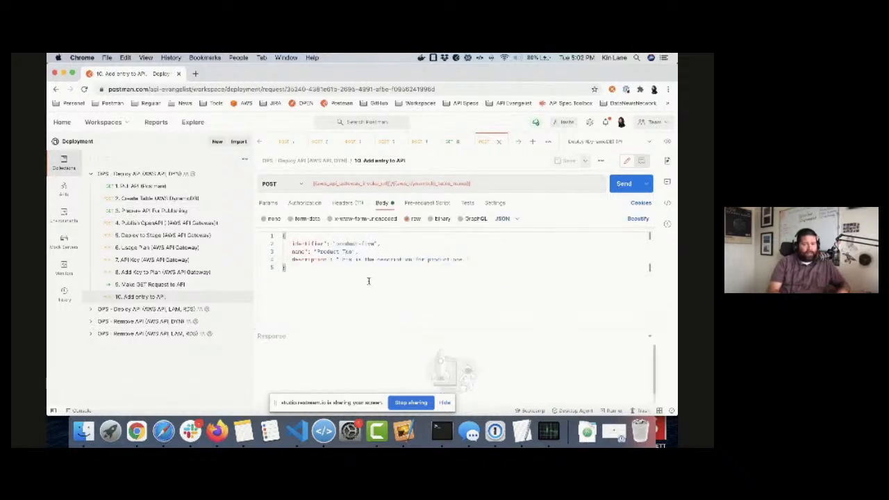
pyautogui.doubleClick(364, 244)
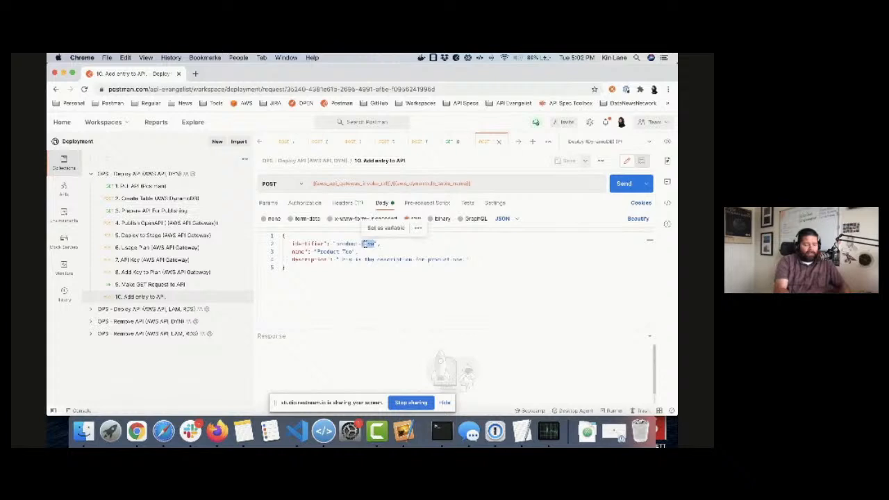
pyautogui.write('one')
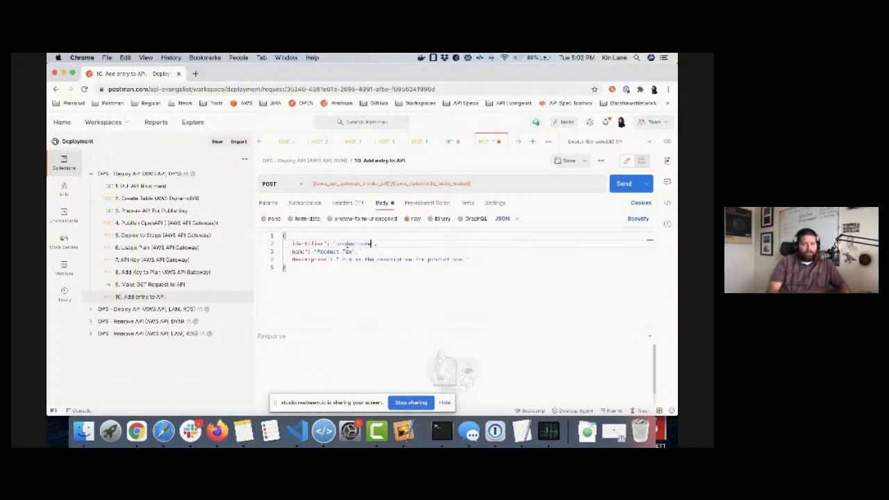
pyautogui.doubleClick(346, 251)
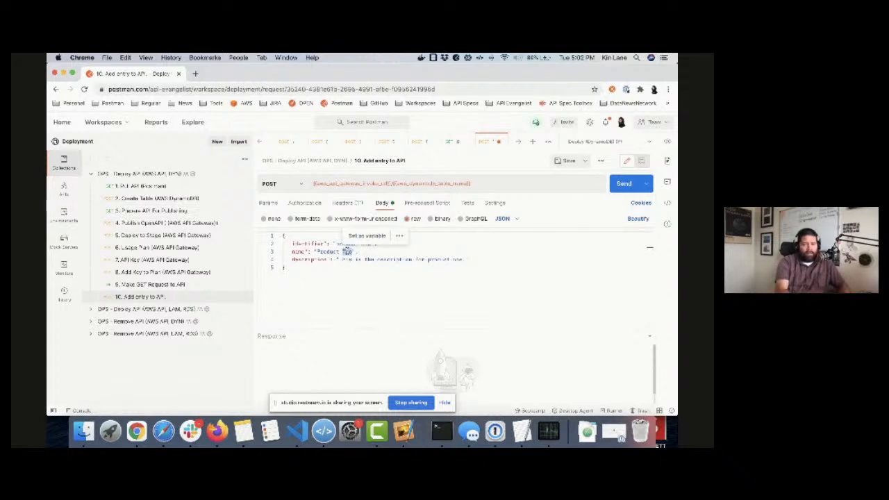
pyautogui.write('One')
pyautogui.click(352, 244)
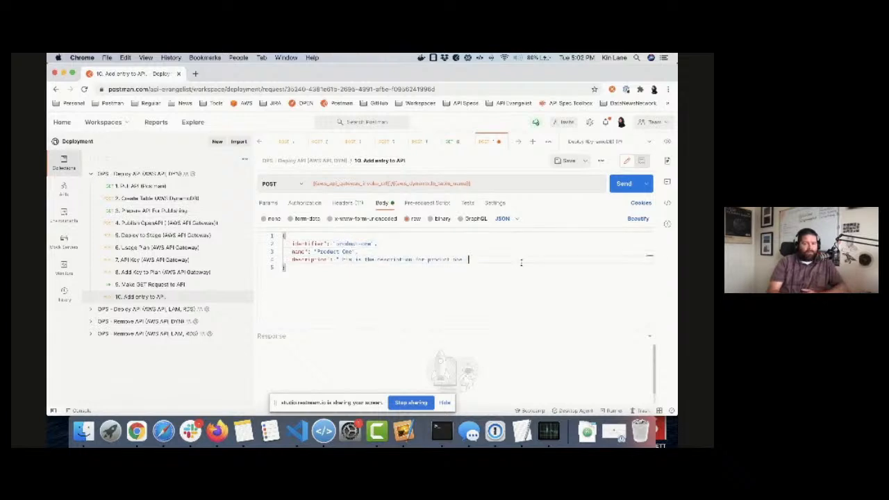
pyautogui.click(620, 185)
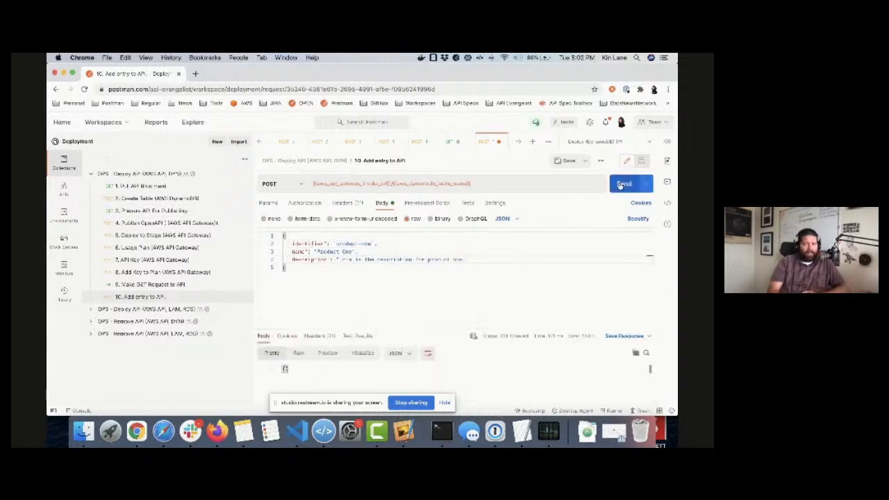
# Step: Send the "9. Make GET Request to API" request again and look through the returned product entry
pyautogui.click(158, 288)
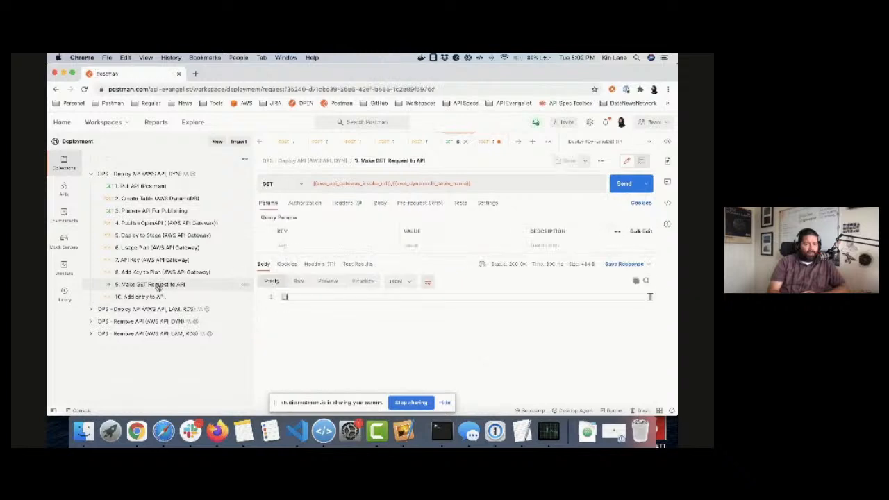
pyautogui.click(623, 184)
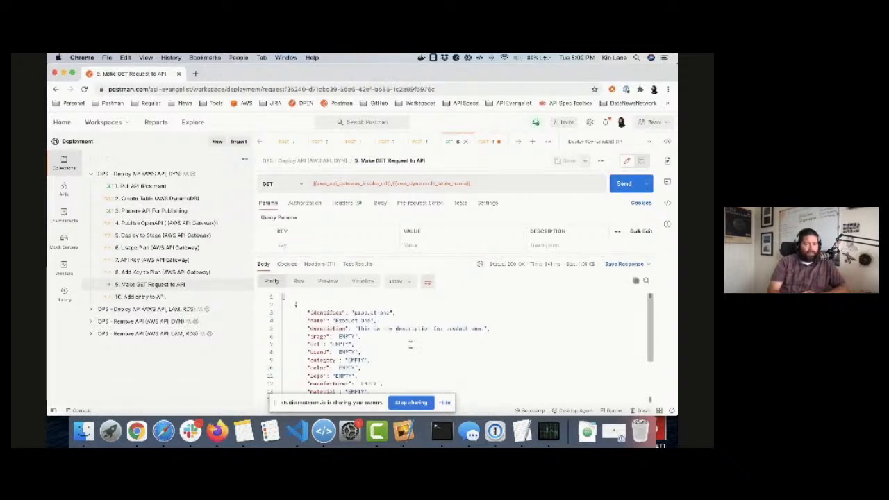
pyautogui.scroll(-3, 410, 342)
pyautogui.scroll(3, 410, 342)
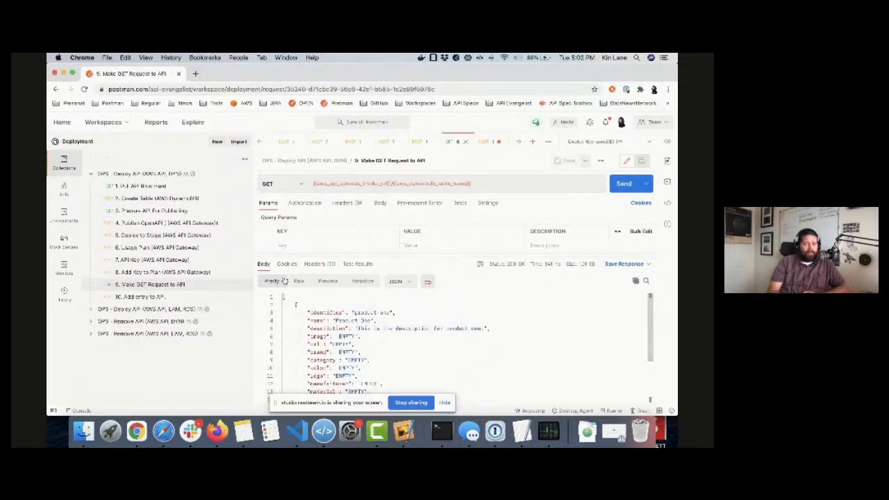
pyautogui.click(89, 174)
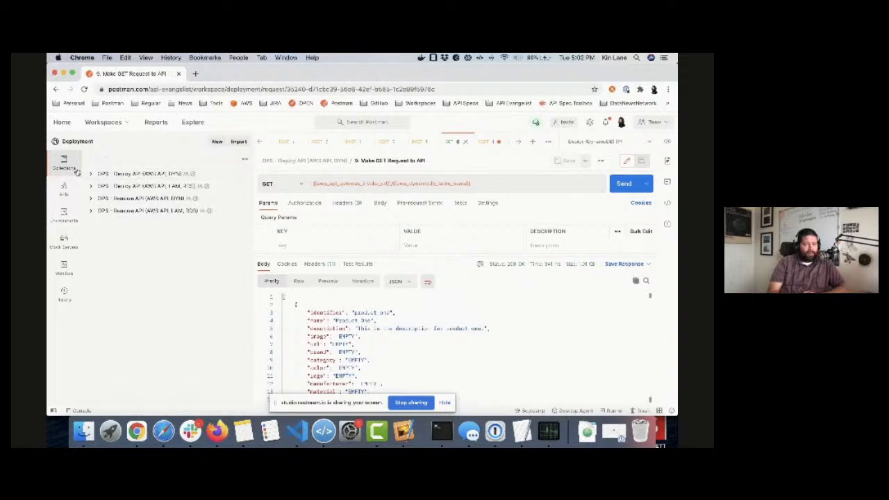
pyautogui.click(90, 175)
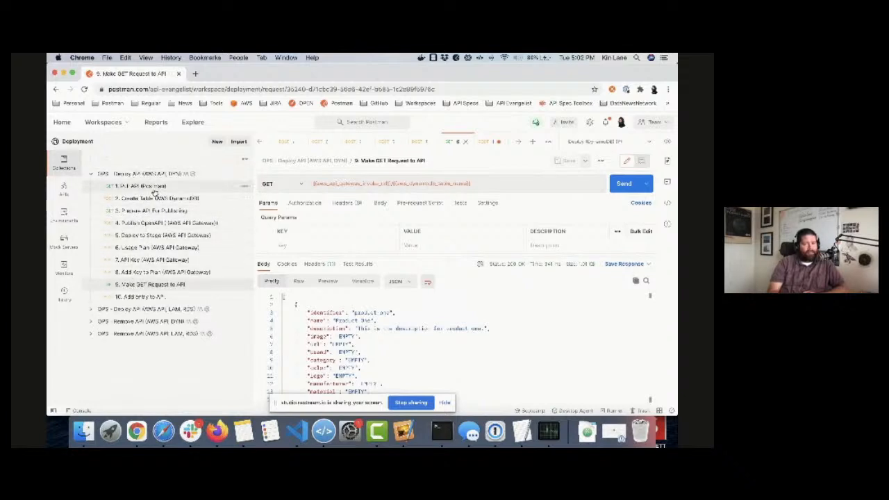
# Step: Close all open request tabs, keeping the Products definition open, and expand the "OPS - Remove API (AWS API, DYN)" collection
pyautogui.click(464, 141)
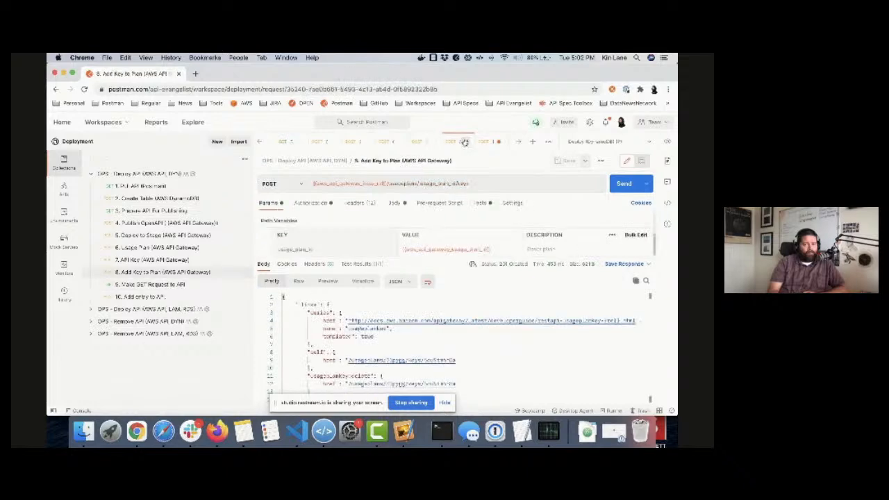
pyautogui.click(467, 142)
pyautogui.click(467, 142)
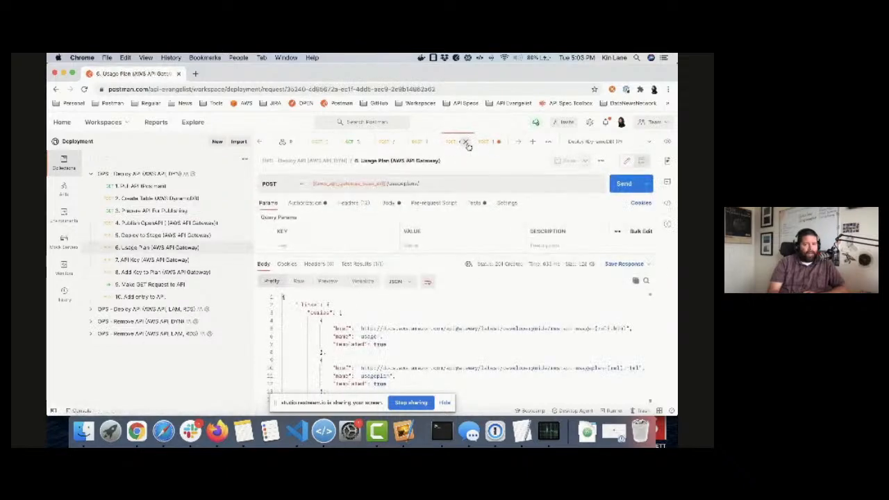
pyautogui.click(467, 142)
pyautogui.click(481, 143)
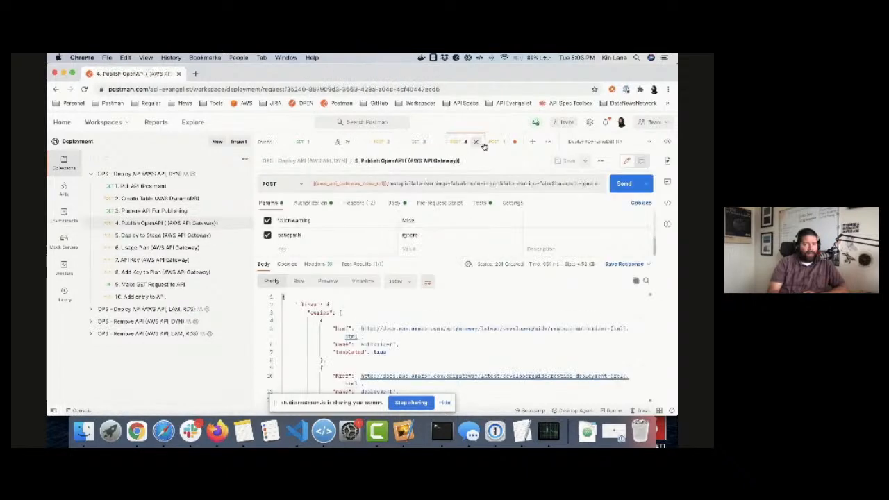
pyautogui.click(480, 143)
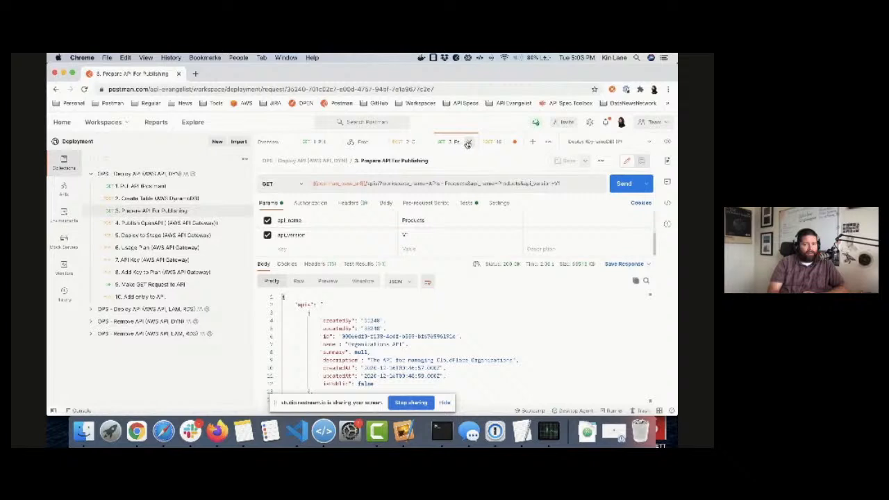
pyautogui.click(460, 143)
pyautogui.click(459, 142)
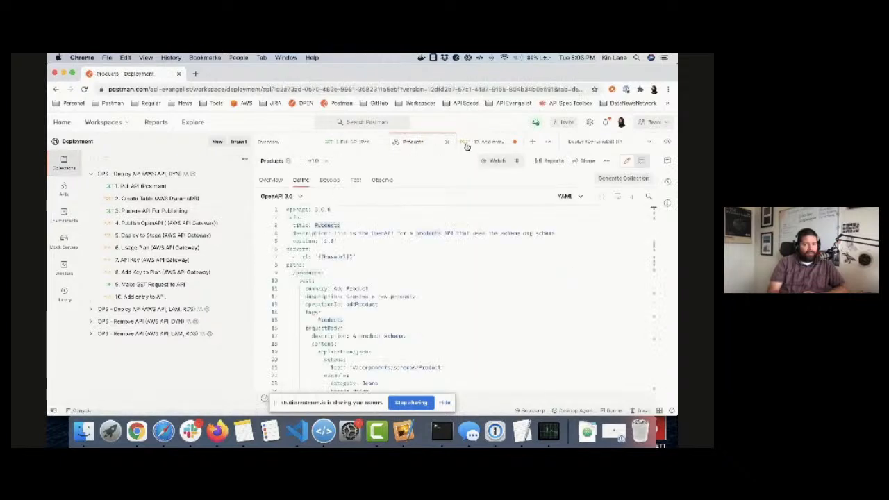
pyautogui.click(479, 143)
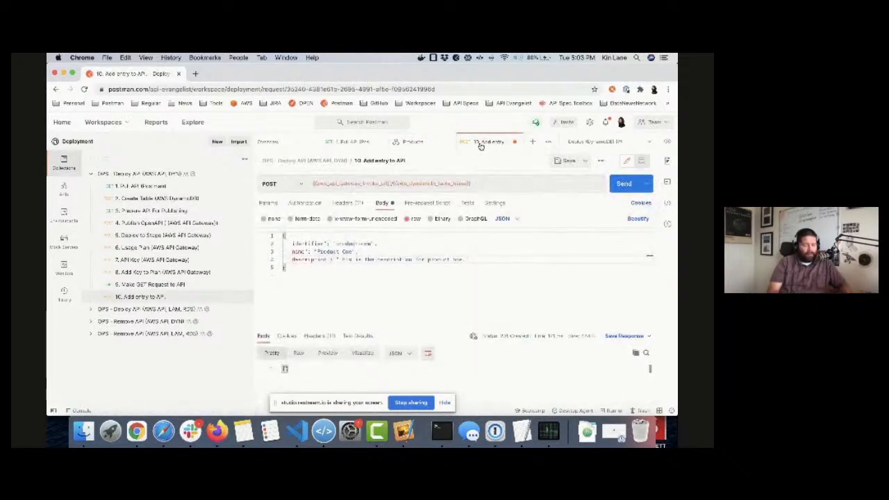
pyautogui.click(514, 142)
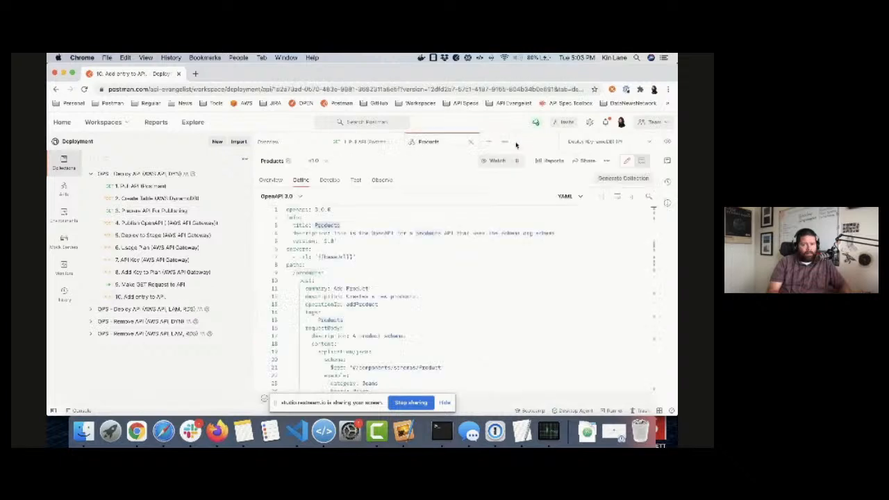
pyautogui.click(394, 143)
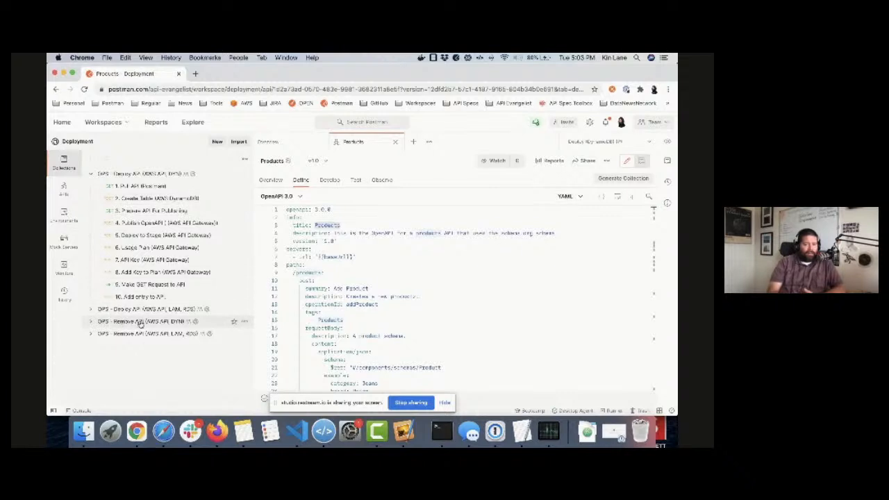
pyautogui.click(90, 322)
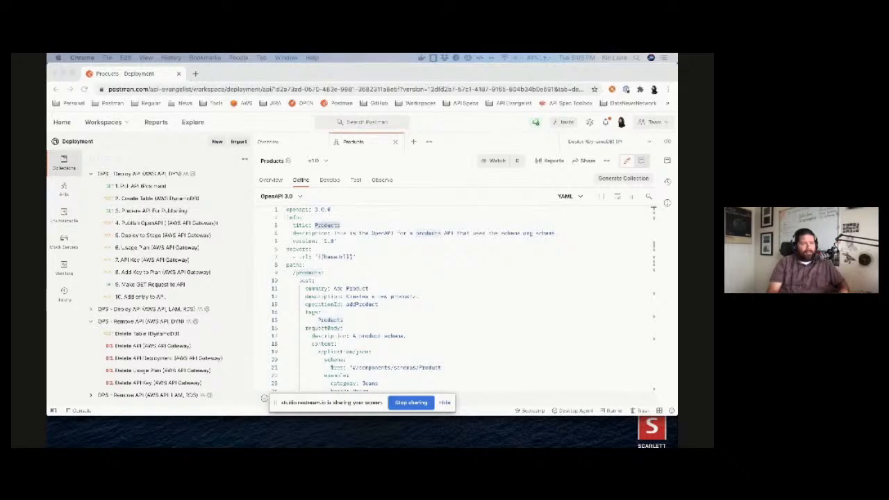
# Step: Switch to the AWS console in Firefox and check the Products (DynamoDB) API's resources in API Gateway and the products table in DynamoDB
pyautogui.moveTo(47, 82); pyautogui.dragTo(666, 70)
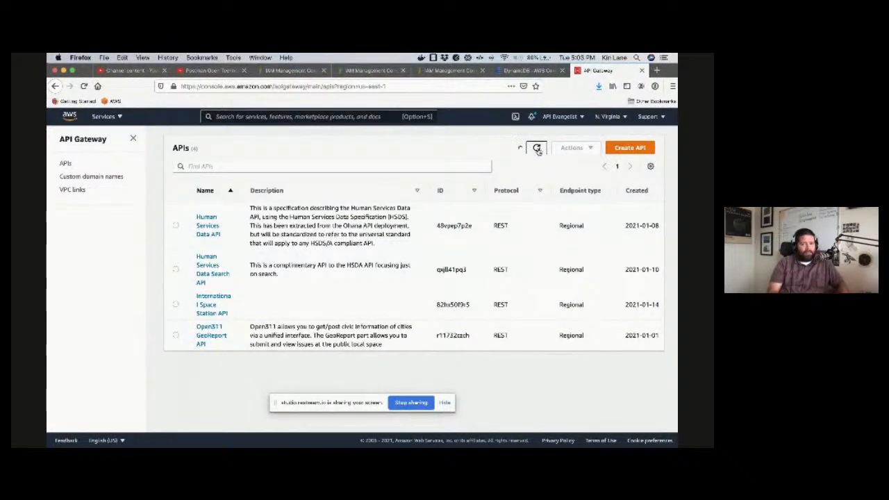
pyautogui.click(206, 359)
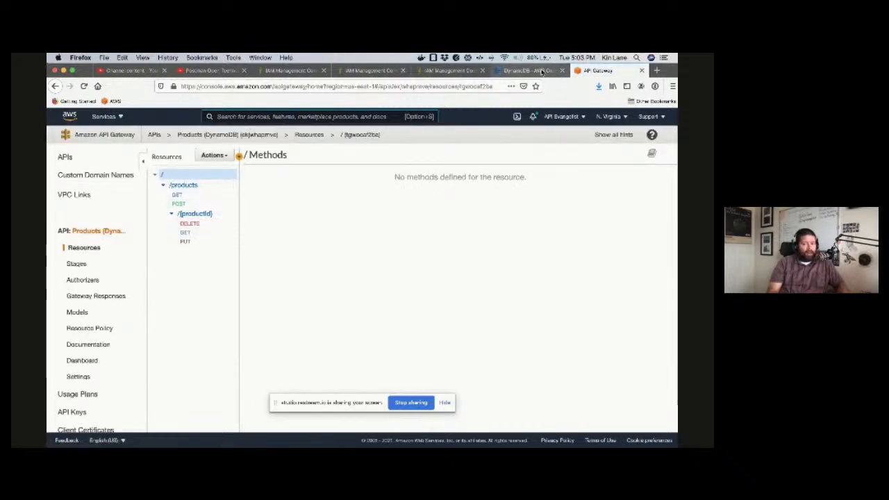
pyautogui.click(542, 72)
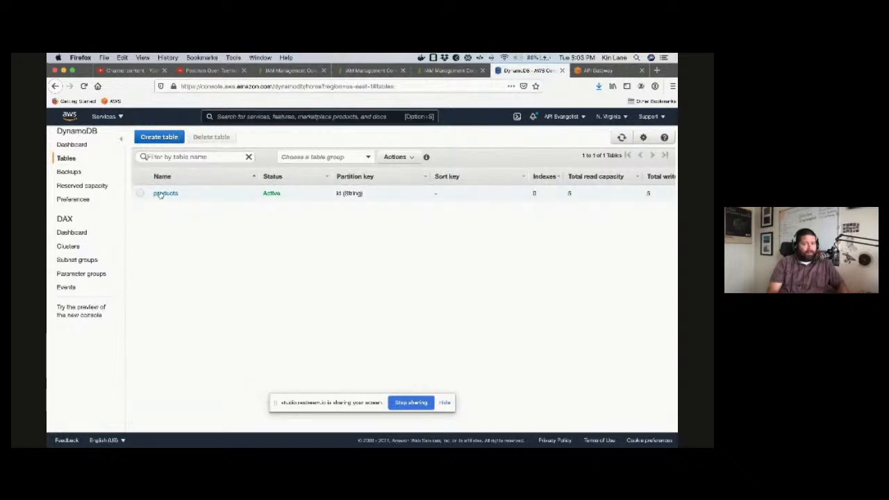
pyautogui.click(594, 71)
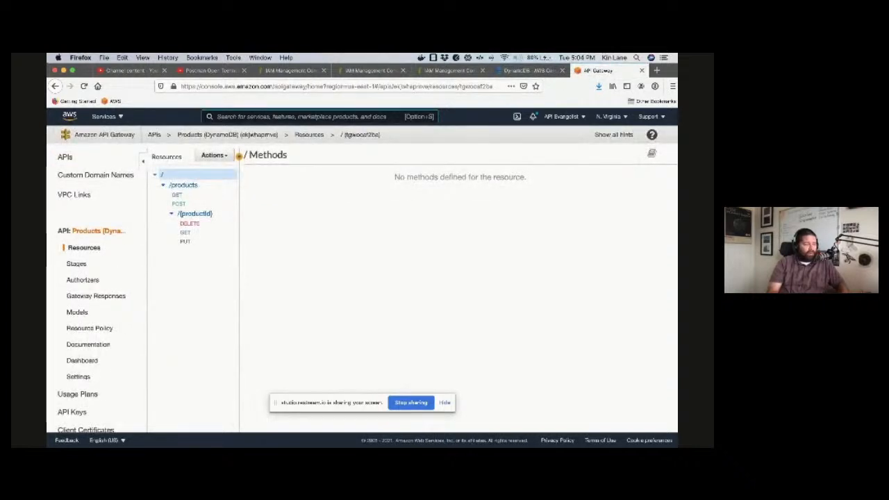
# Step: Switch back to Postman, run all five delete requests of the "OPS - Remove API (AWS API, DYN)" collection, and close the run and collection tabs
pyautogui.press('super+Tab')
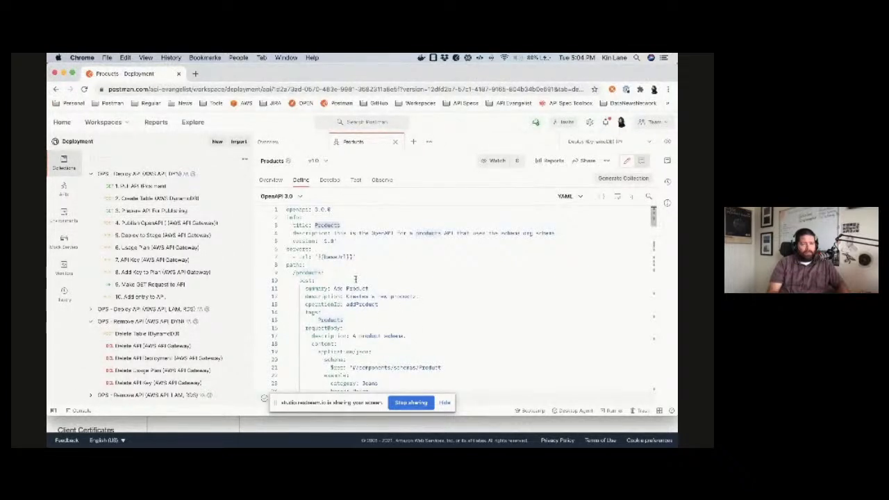
pyautogui.click(147, 322)
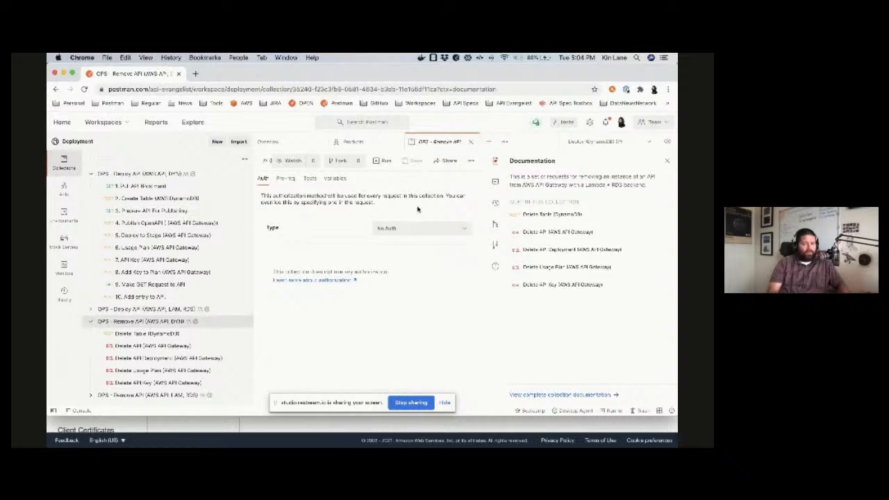
pyautogui.click(381, 161)
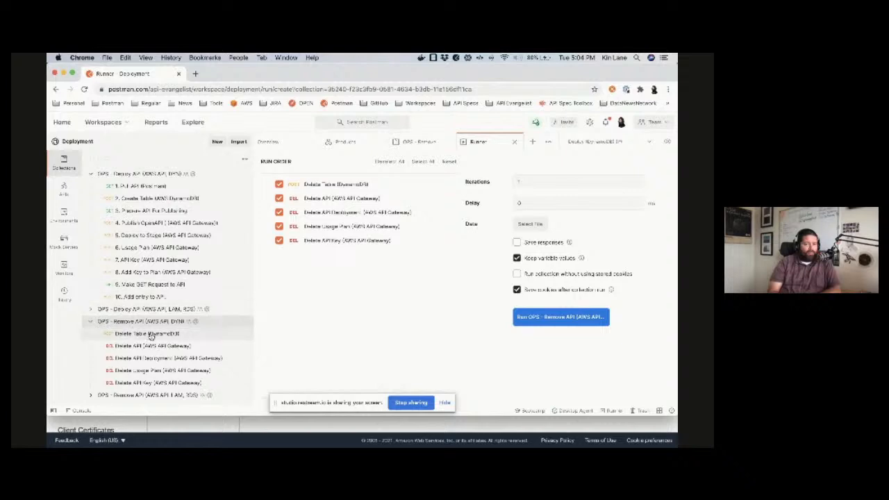
pyautogui.click(562, 317)
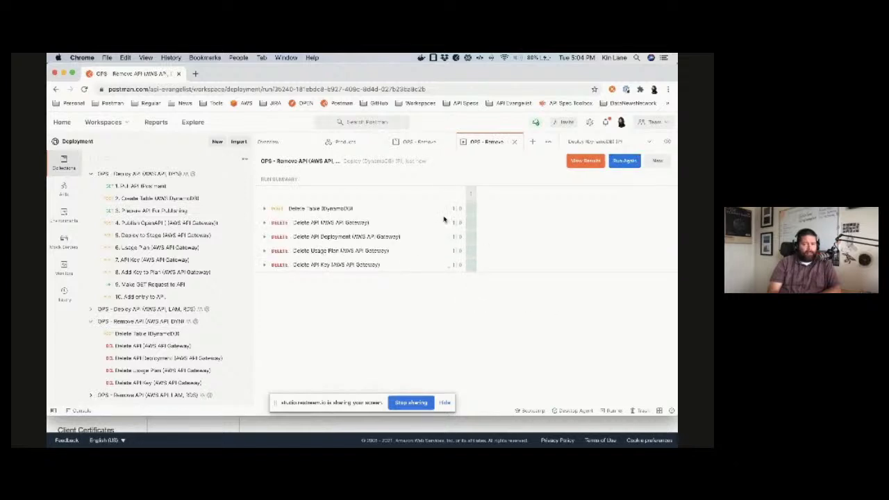
pyautogui.click(515, 142)
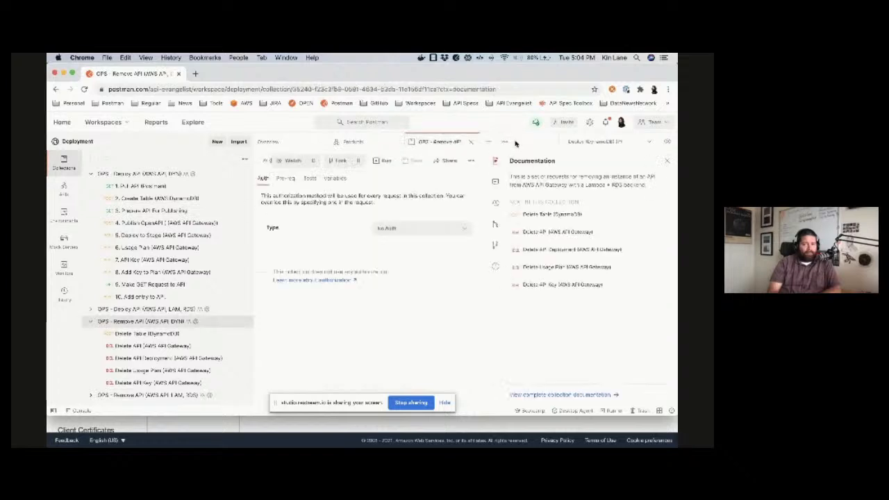
pyautogui.click(472, 142)
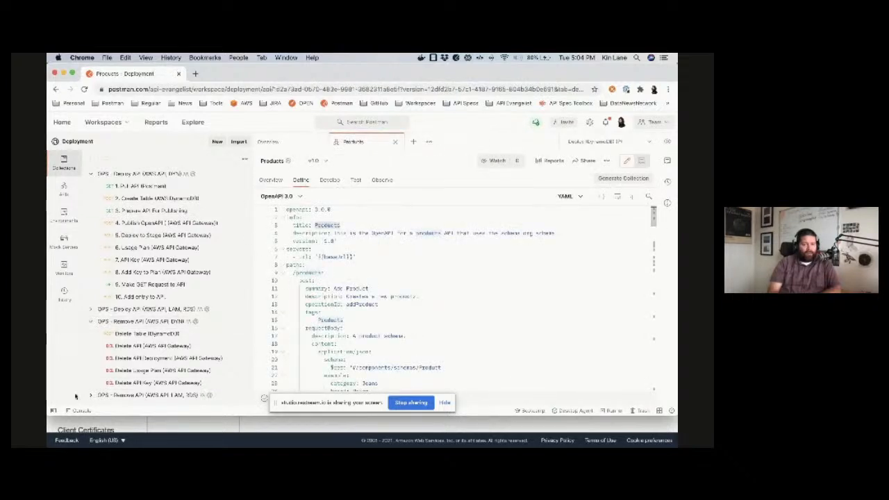
# Step: Switch to the AWS console in Firefox and check the API Gateway list of APIs and the refreshed DynamoDB tables list for the removal
pyautogui.press('super+Tab')
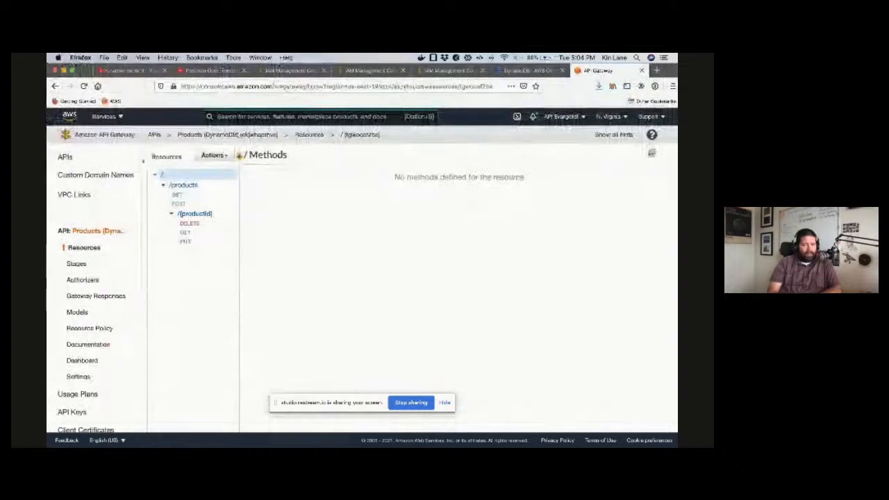
pyautogui.click(67, 159)
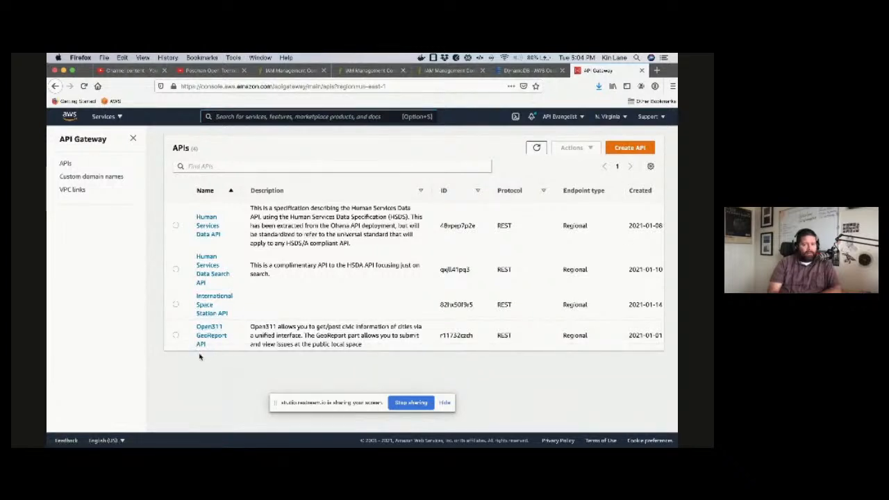
pyautogui.click(531, 71)
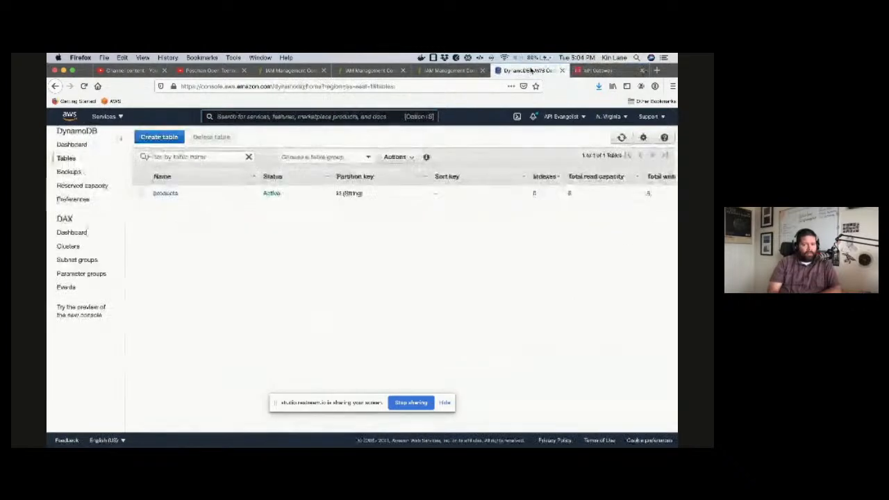
pyautogui.click(622, 137)
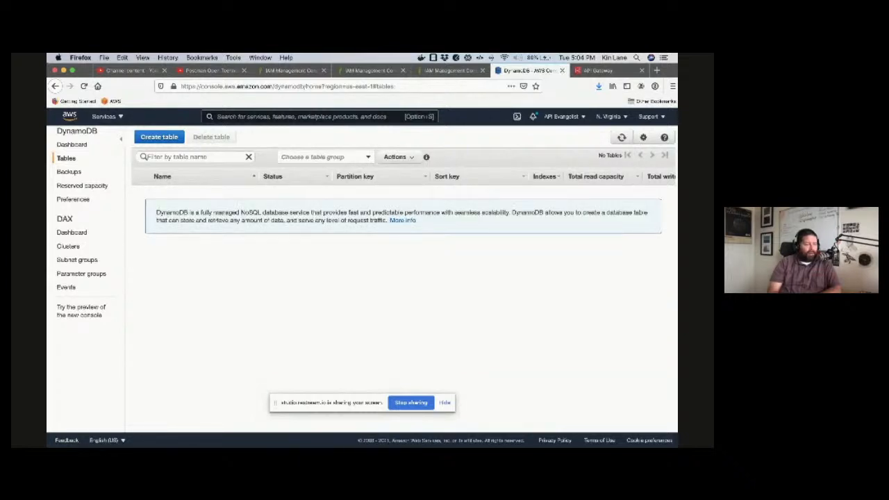
# Step: Switch back to Postman, collapse the "OPS - Remove API (AWS API, DYN)" collection and close its tab
pyautogui.press('super+Tab')
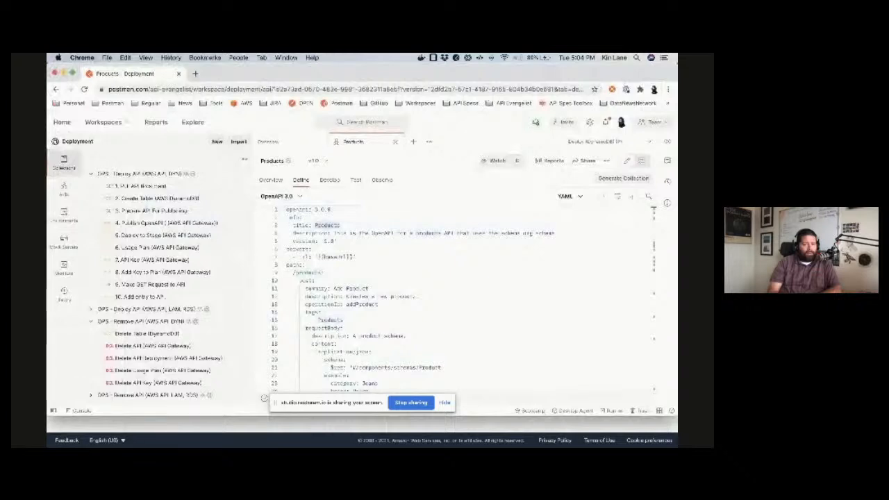
pyautogui.click(361, 288)
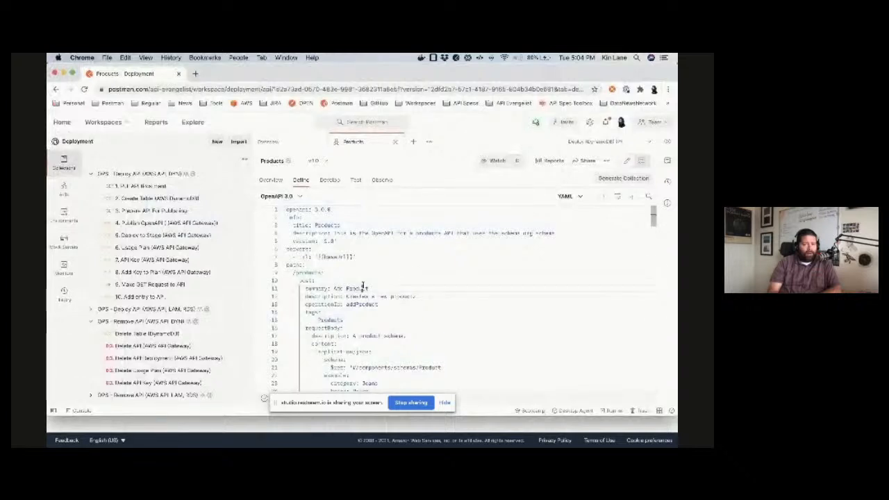
pyautogui.click(88, 321)
pyautogui.click(88, 321)
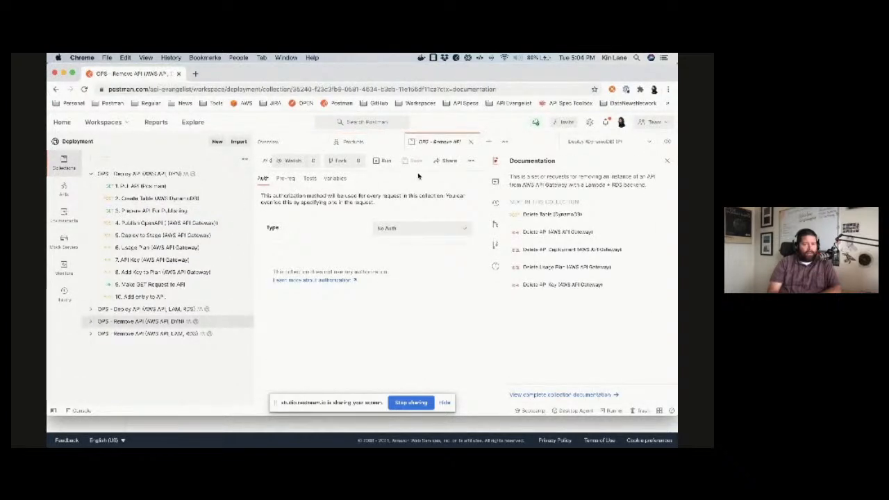
pyautogui.click(470, 142)
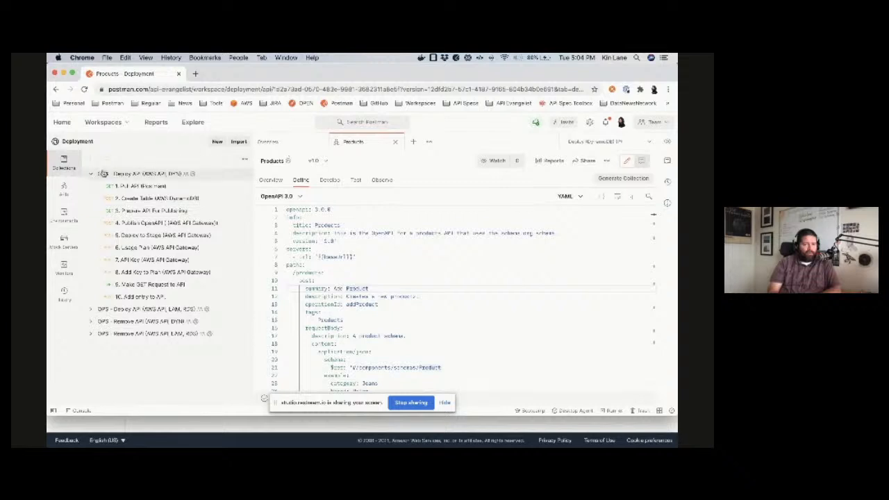
# Step: Run all ten requests of the "OPS - Deploy API (AWS API, DYN)" collection, and close the run and collection tabs
pyautogui.click(89, 174)
pyautogui.click(137, 175)
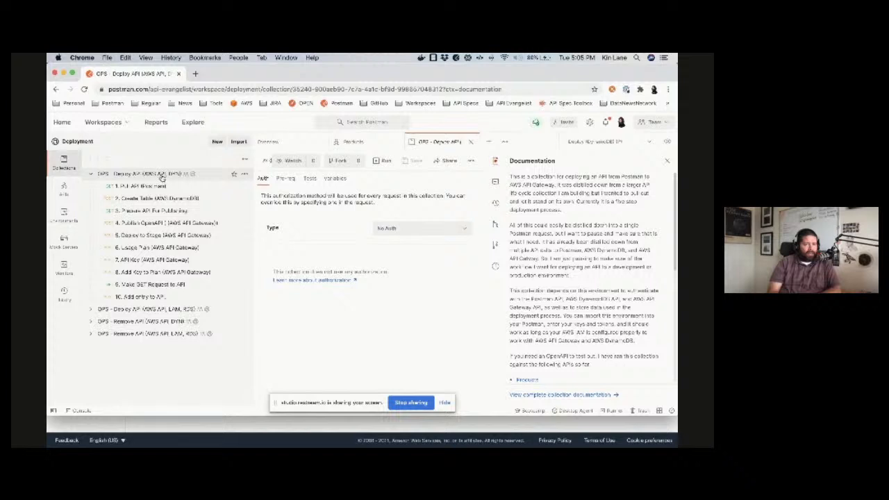
pyautogui.click(385, 160)
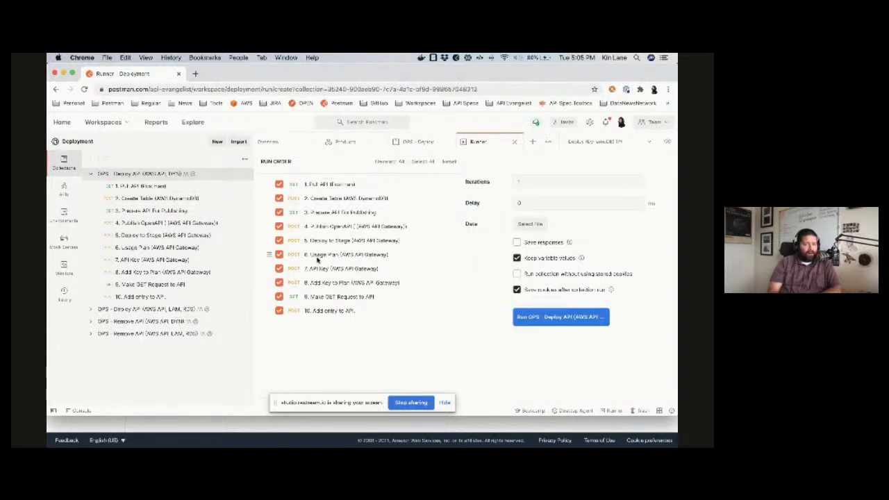
pyautogui.click(581, 318)
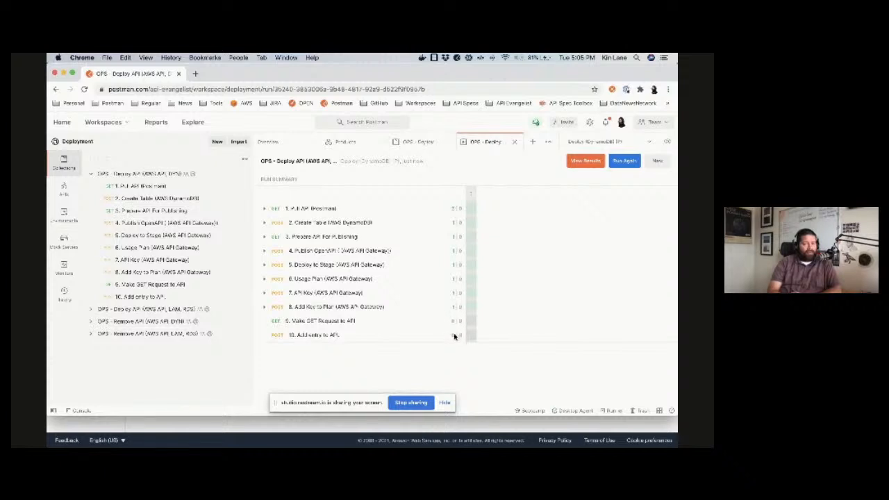
pyautogui.click(515, 143)
pyautogui.click(470, 144)
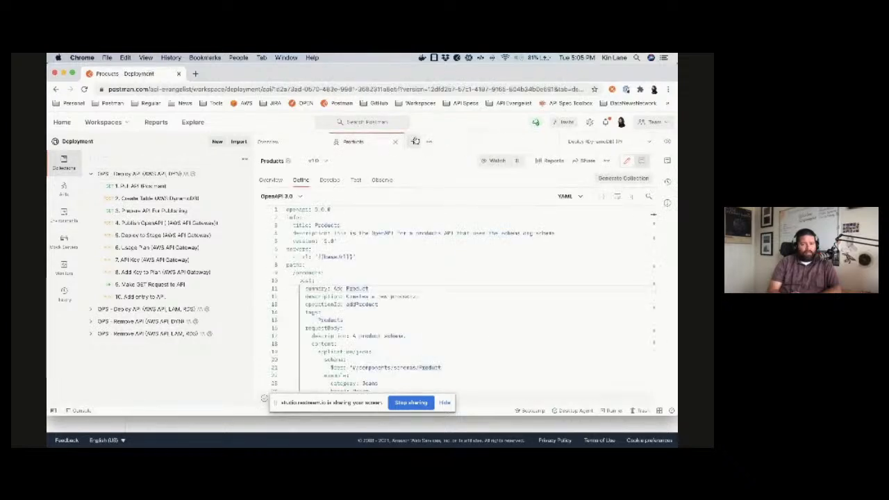
# Step: Send the "9. Make GET Request to API" request, followed by the "10. Add entry to API" request to add a product
pyautogui.click(139, 285)
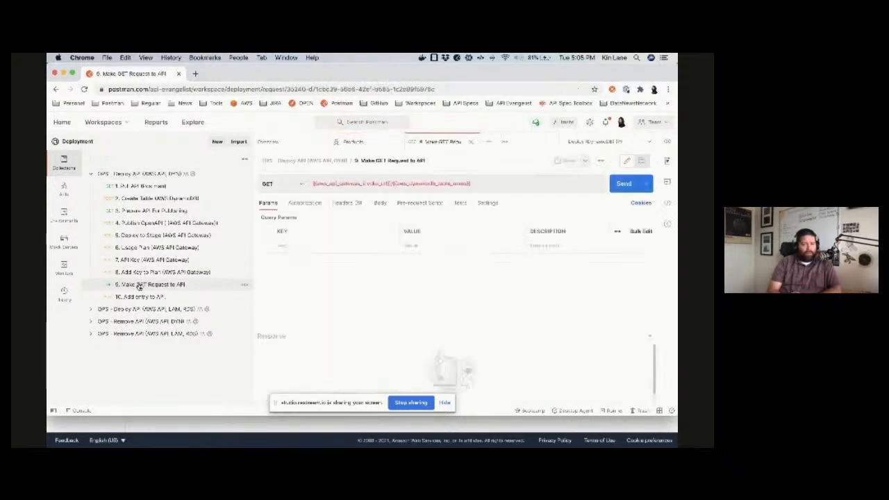
pyautogui.click(626, 185)
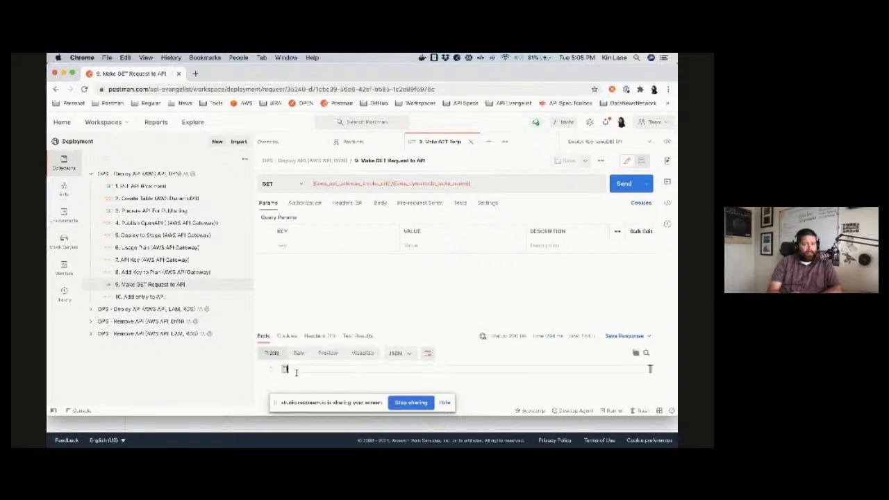
pyautogui.click(144, 299)
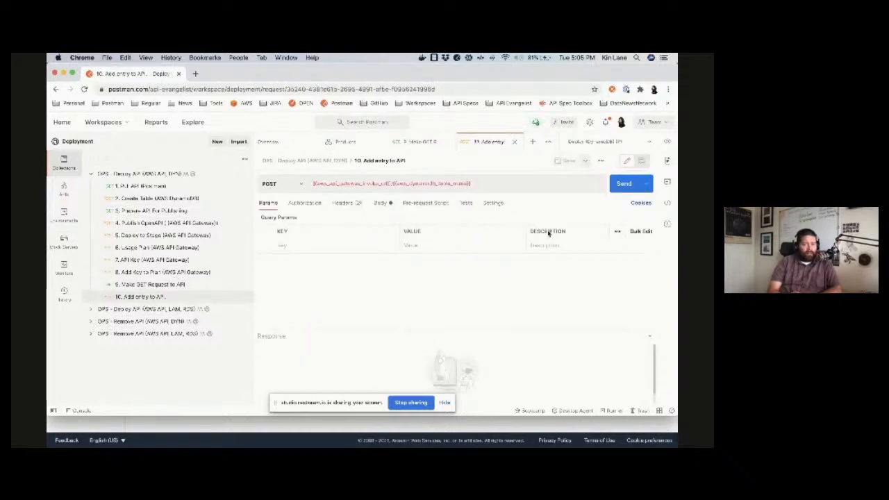
pyautogui.click(624, 183)
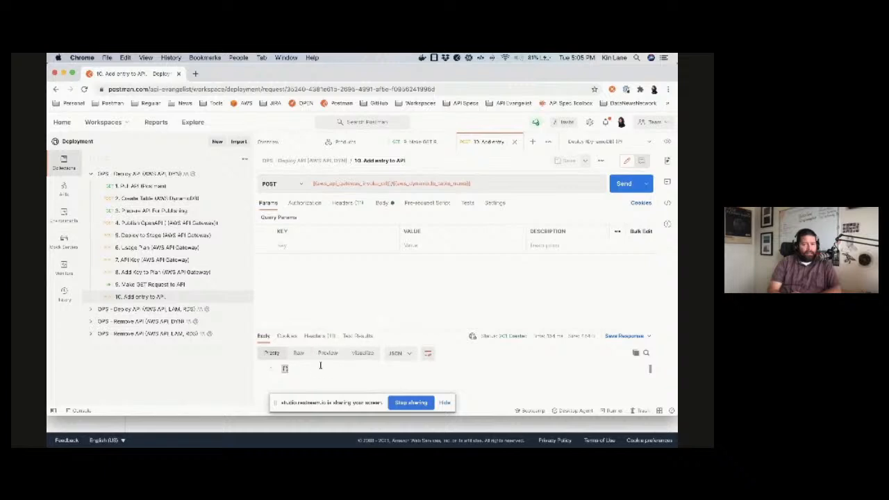
# Step: Resend the "9. Make GET Request to API" request, enlarge the response area and look through the returned product
pyautogui.click(147, 285)
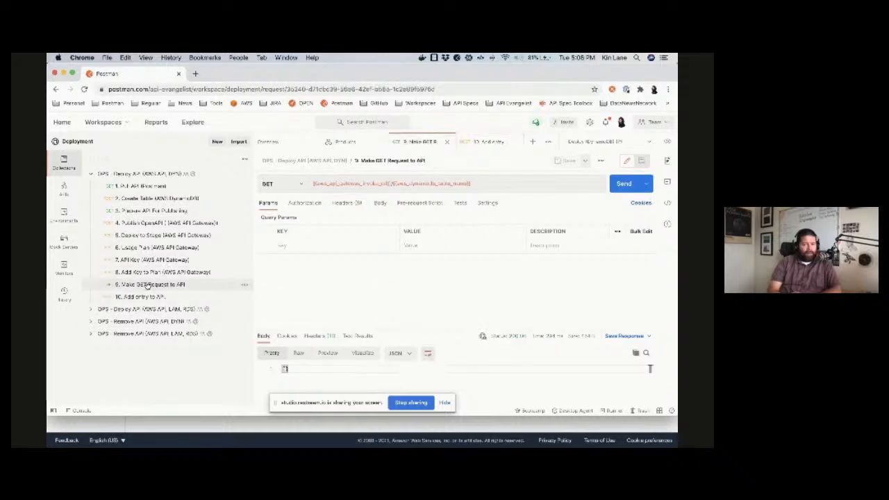
pyautogui.click(622, 184)
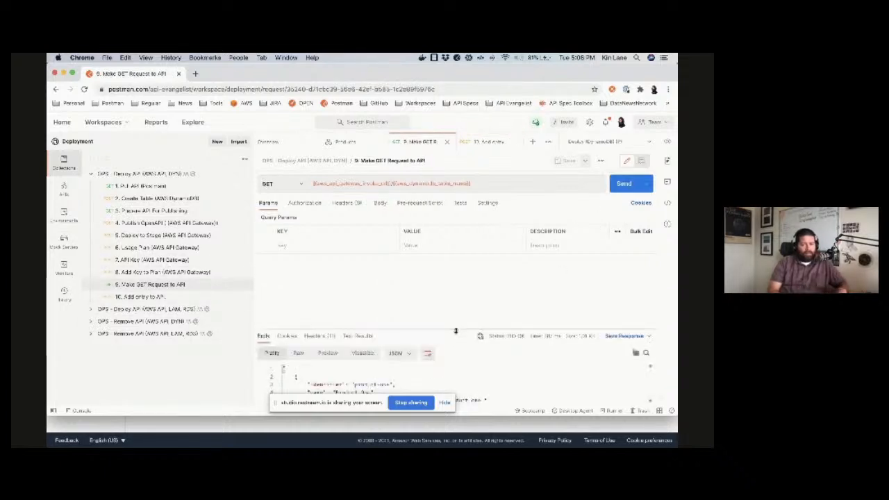
pyautogui.moveTo(454, 329); pyautogui.dragTo(456, 213)
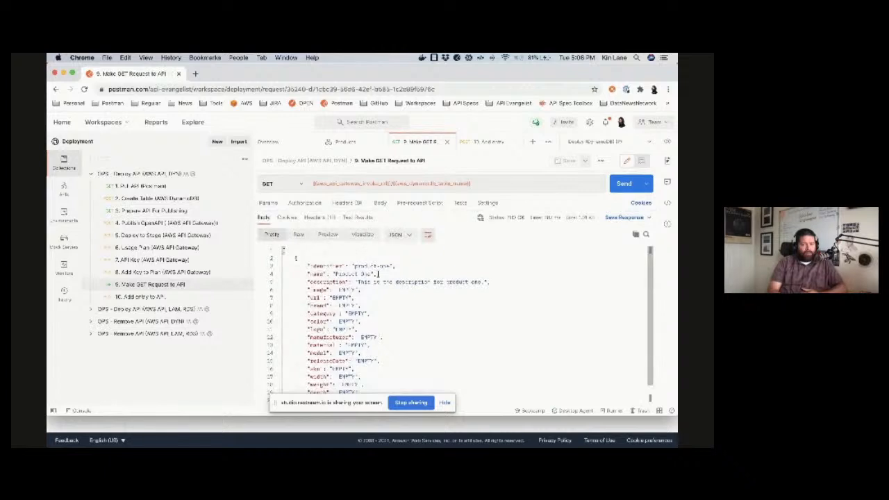
pyautogui.scroll(-2, 379, 273)
pyautogui.scroll(2, 378, 273)
# Step: Close the GET and "10. Add entry to API" request tabs, keeping the Products definition open
pyautogui.click(447, 143)
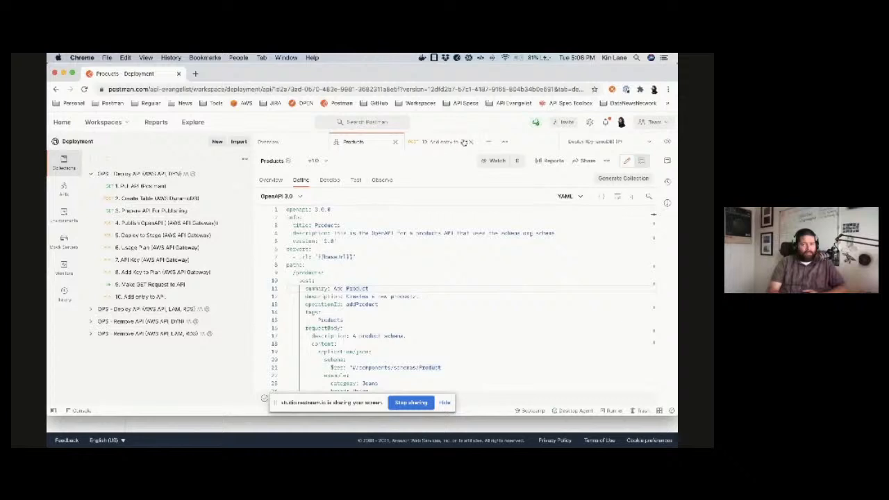
pyautogui.click(461, 142)
pyautogui.click(470, 143)
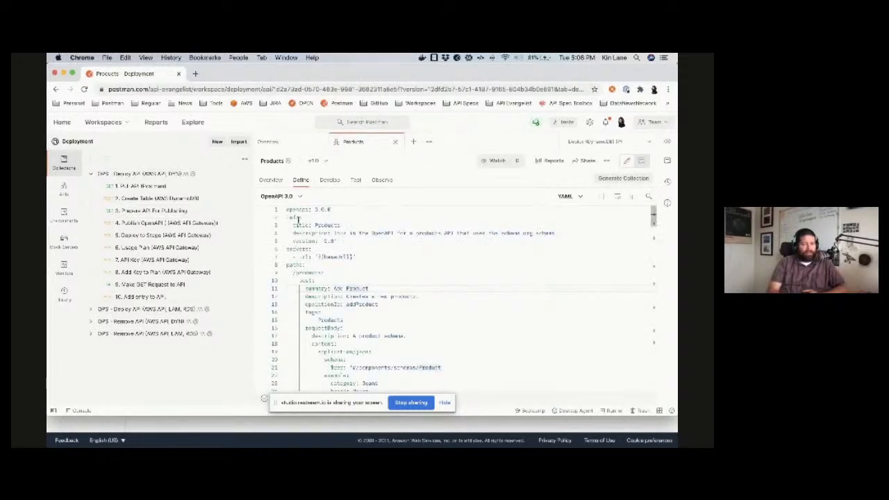
# Step: Open the "1. Pull API (Postman)" request and examine its workspace_name, api_name and api_version parameters
pyautogui.click(154, 185)
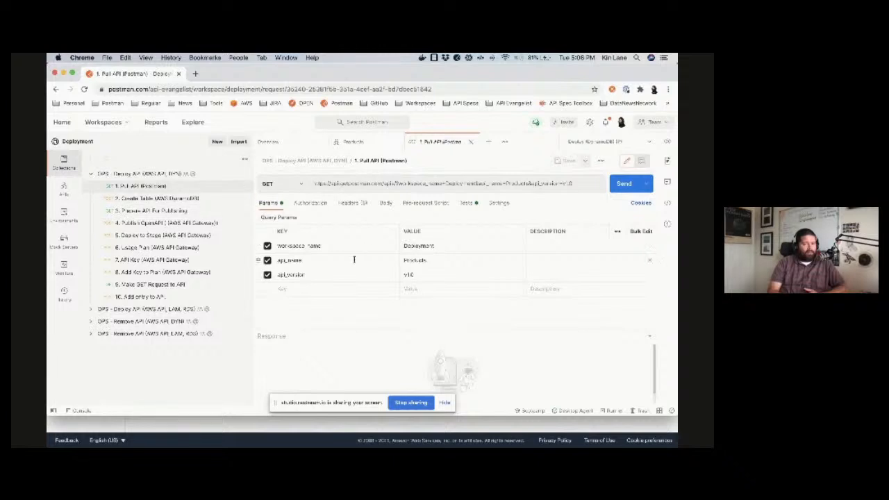
pyautogui.doubleClick(414, 261)
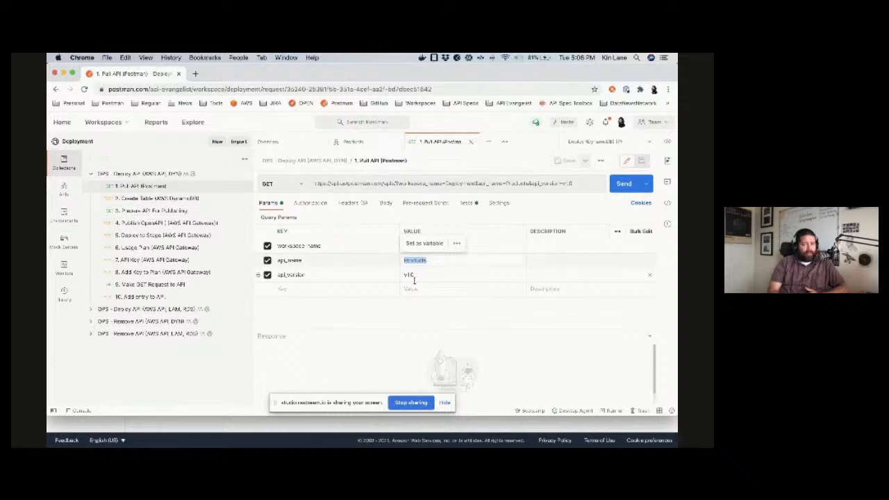
pyautogui.click(413, 327)
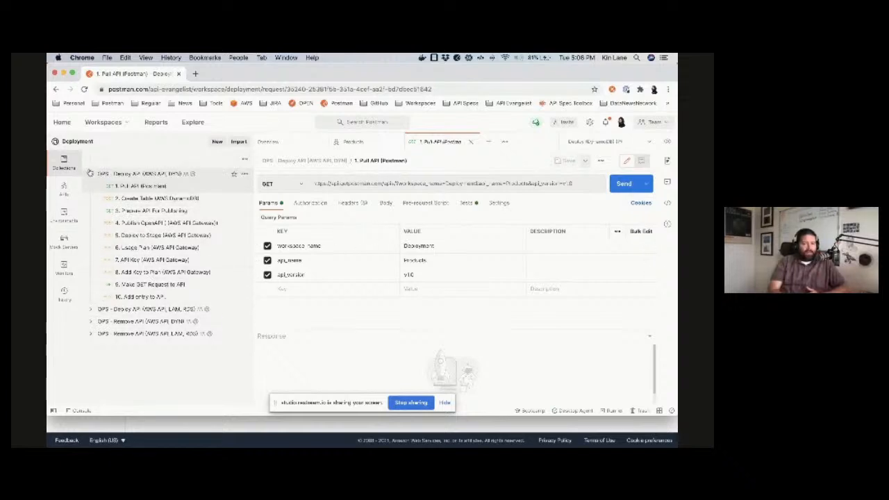
# Step: Open and collapse the "OPS - Deploy API (AWS API, DYN)" collection, show the Deployment workspace overview and slightly narrow the collections sidebar
pyautogui.click(99, 174)
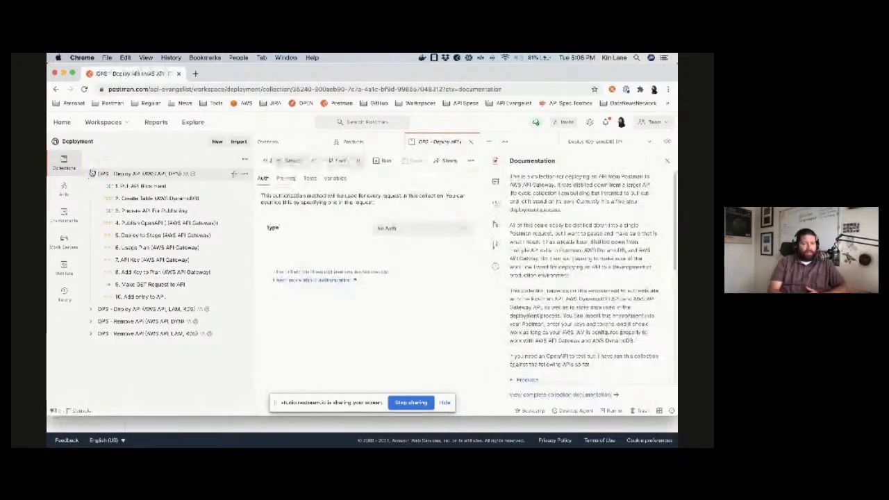
pyautogui.click(90, 175)
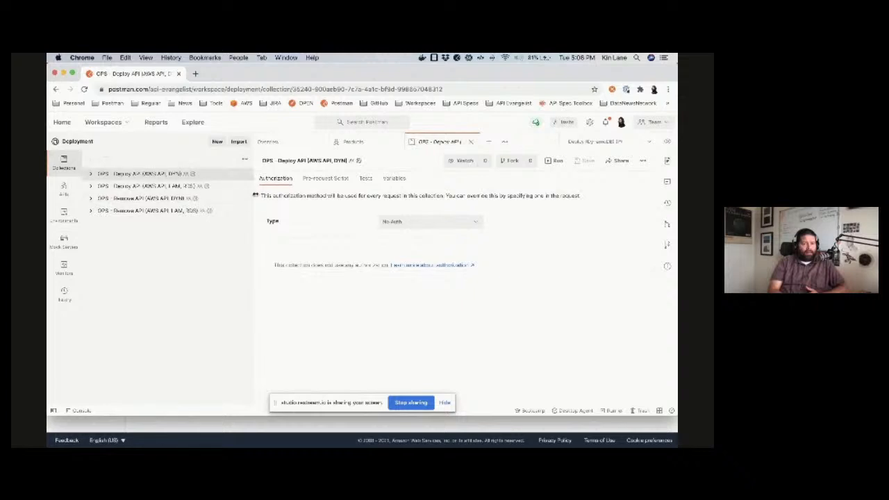
pyautogui.click(292, 142)
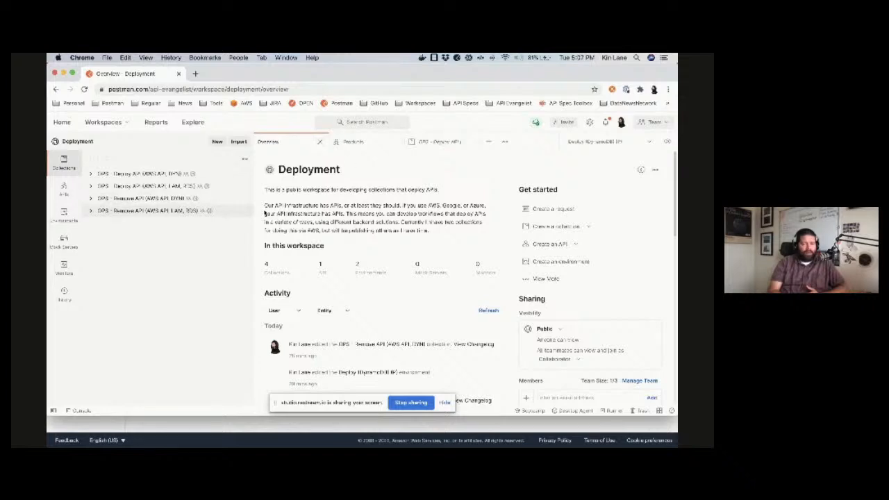
pyautogui.moveTo(254, 226); pyautogui.dragTo(243, 226)
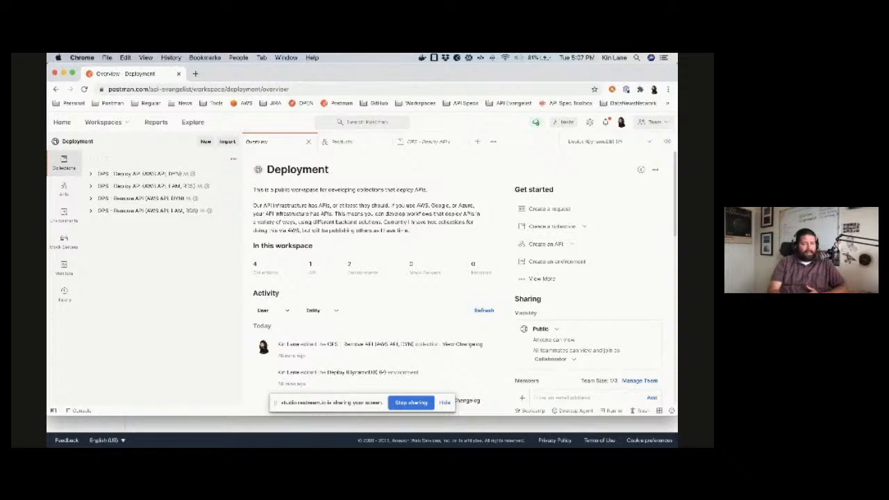
# Step: Switch to Firefox, refresh the DynamoDB tables and API Gateway APIs to check the redeployment, and return to Postman
pyautogui.press('super+Tab')
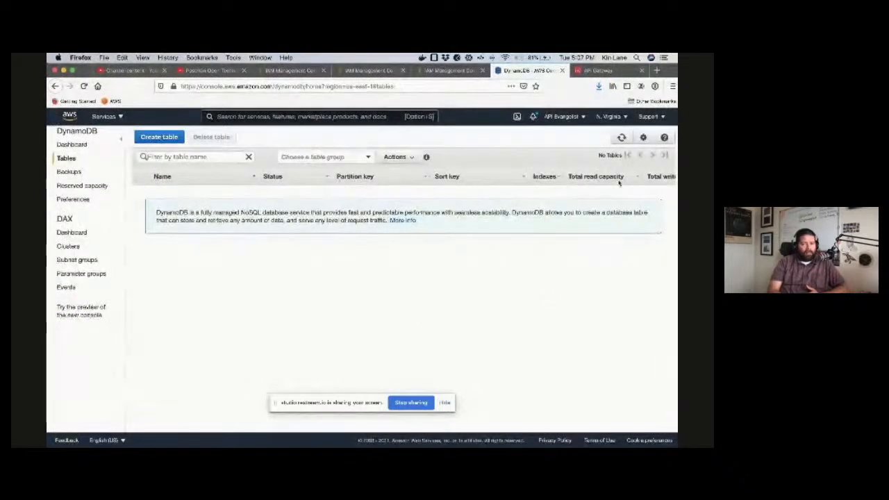
pyautogui.click(620, 137)
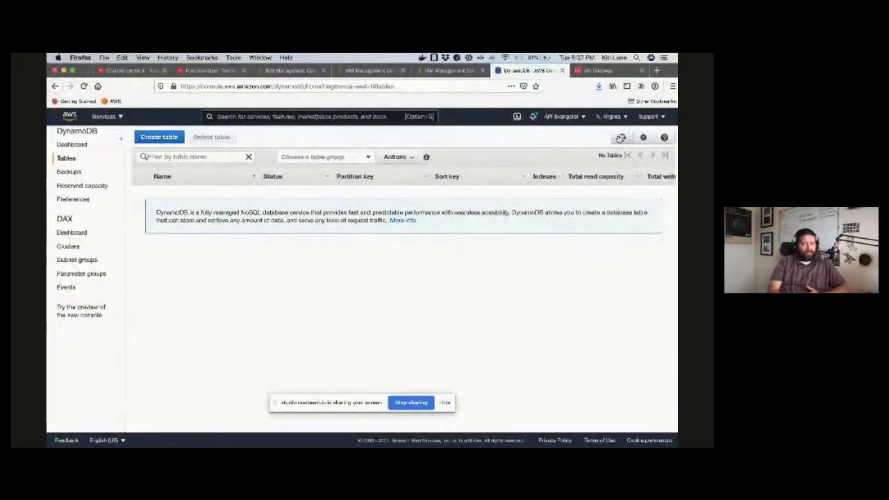
pyautogui.click(598, 71)
pyautogui.click(536, 148)
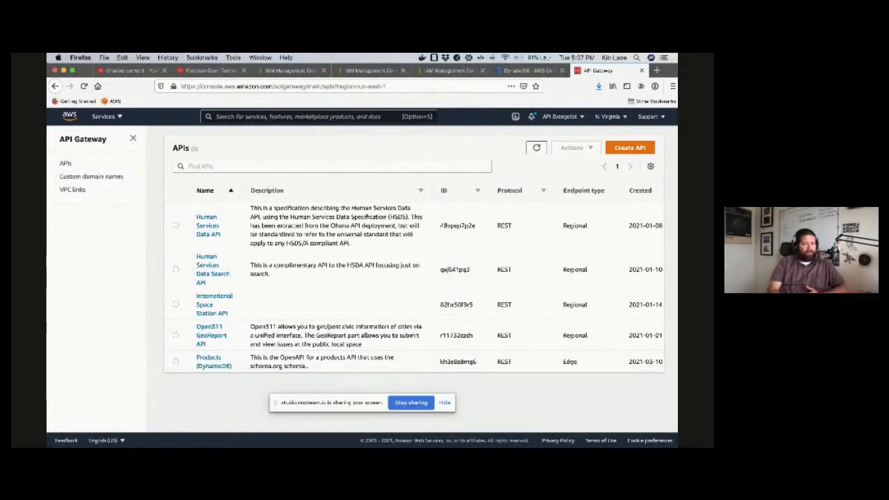
pyautogui.press('super+Tab')
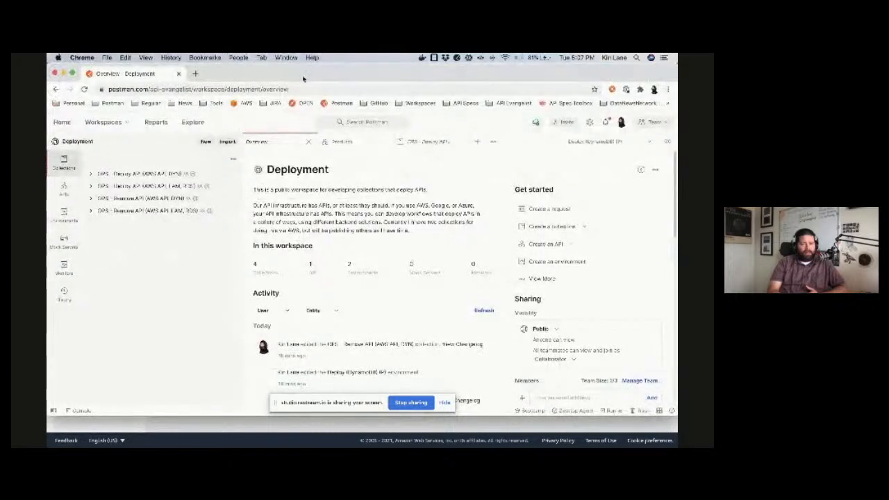